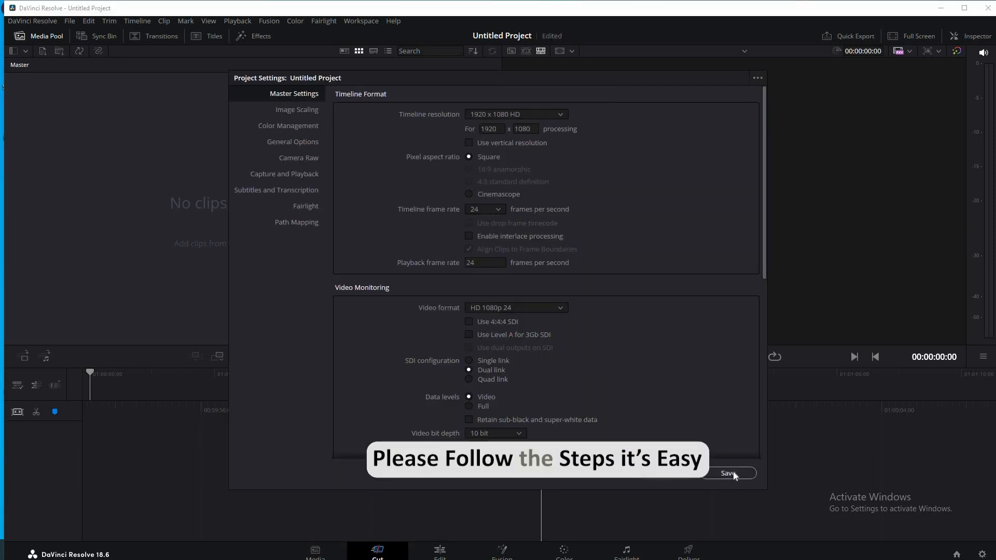
# - Save the project settings with a 1920 x 1080 HD timeline at 24 frames per second and open the Media page
pyautogui.click(732, 473)
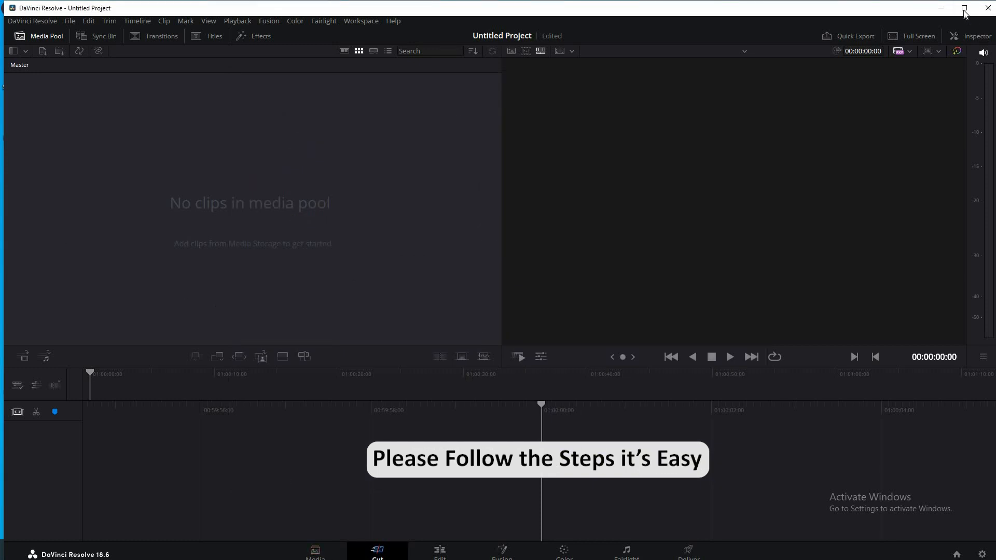
pyautogui.click(316, 554)
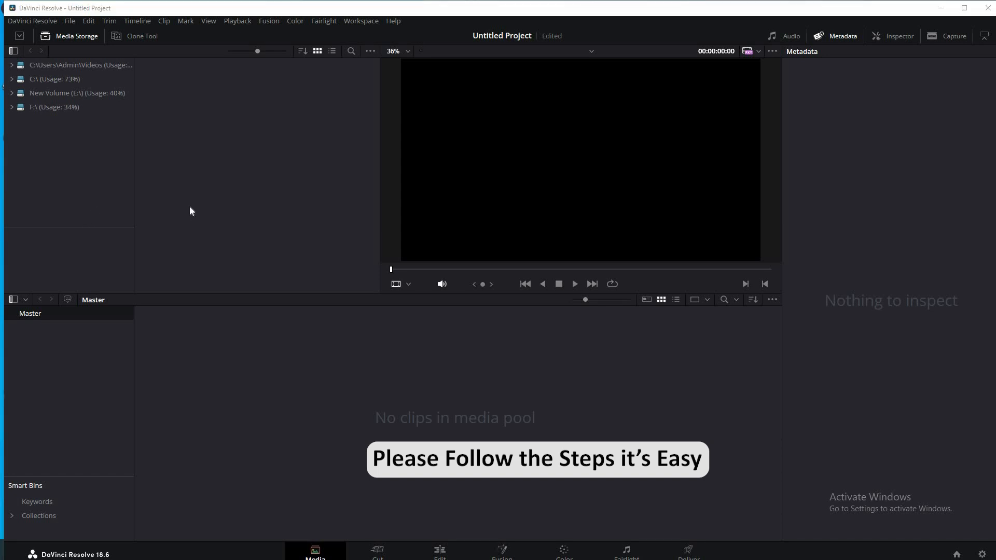
# - Import the two pexels videos, the Transition video and the Tubby music file from Sample-Videos without changing the project frame rate
pyautogui.hotkey('ctrl', 'i')
pyautogui.click(133, 122)
pyautogui.keyDown('ctrl'); pyautogui.click(192, 120); pyautogui.keyUp('ctrl')
pyautogui.keyDown('ctrl'); pyautogui.click(240, 123); pyautogui.keyUp('ctrl')
pyautogui.keyDown('ctrl'); pyautogui.click(285, 119); pyautogui.keyUp('ctrl')
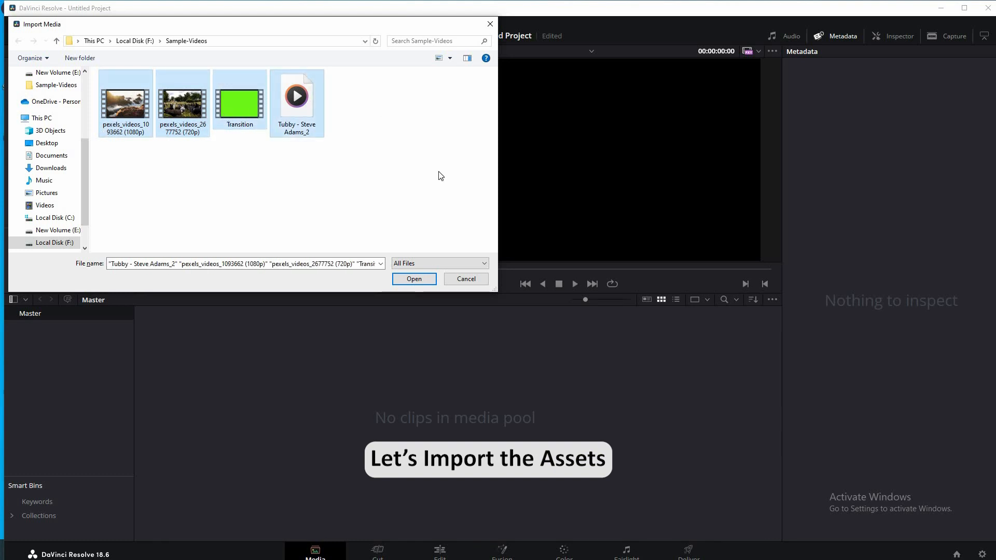
pyautogui.click(416, 280)
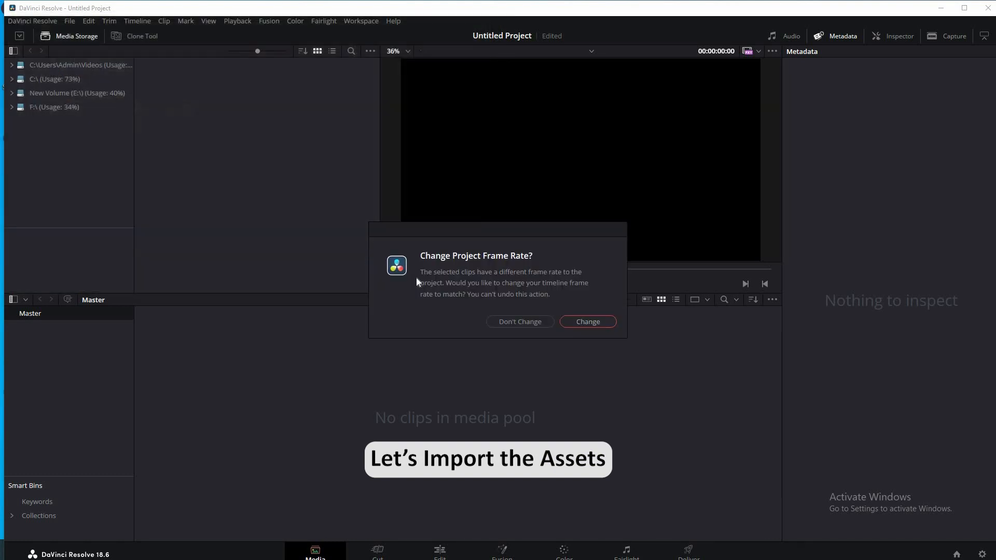
pyautogui.click(509, 322)
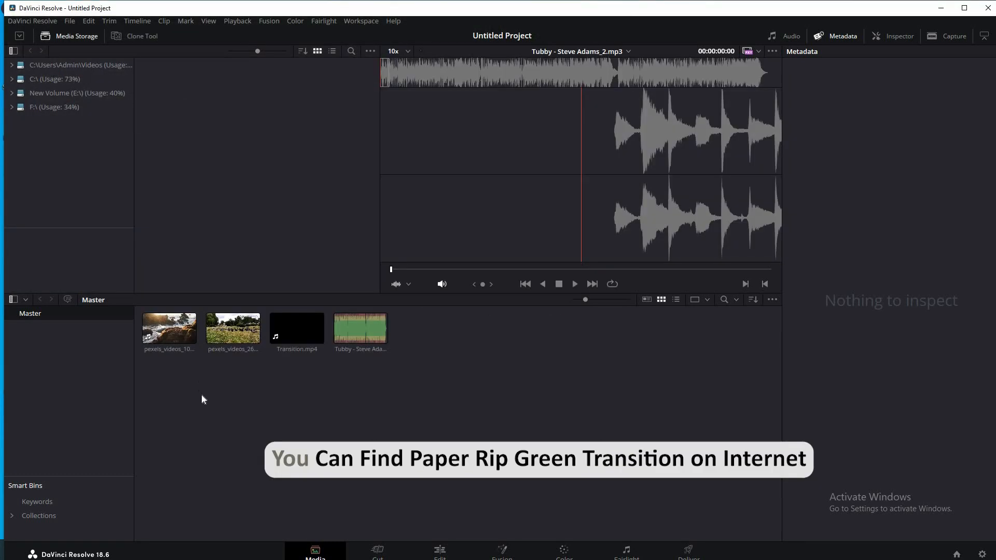
# - Create a media pool bin named Videos and move the two pexels clips into it
pyautogui.rightClick(207, 388)
pyautogui.click(229, 425)
pyautogui.write('Videos')
pyautogui.click(221, 334)
pyautogui.keyDown('ctrl'); pyautogui.click(291, 333); pyautogui.keyUp('ctrl')
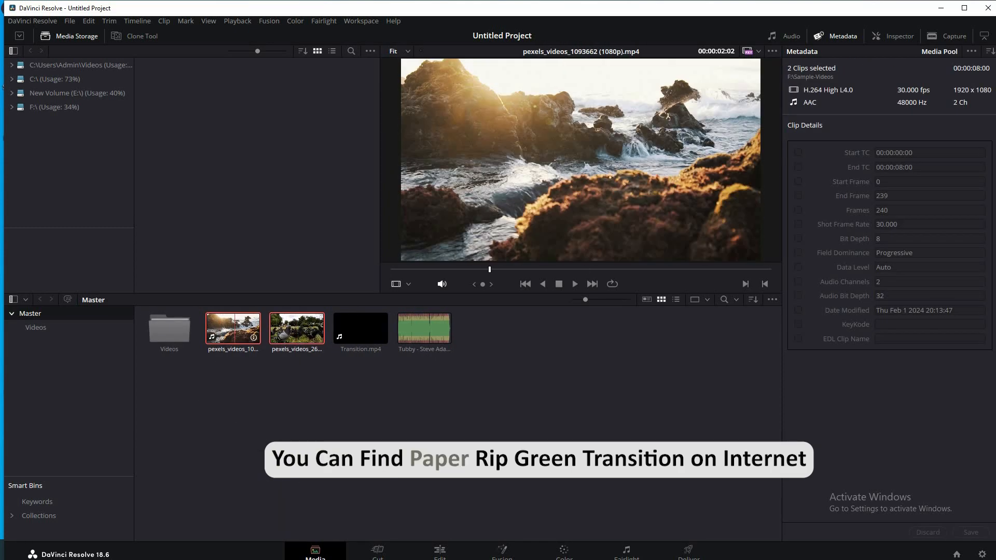
pyautogui.moveTo(291, 333); pyautogui.dragTo(170, 333)
# - Create a bin named Audio and move the Tubby music file into it
pyautogui.rightClick(204, 384)
pyautogui.click(227, 420)
pyautogui.write('Audio')
pyautogui.moveTo(296, 333); pyautogui.dragTo(169, 336)
# - Create a bin named Transition under Master and move Transition.mp4 into it
pyautogui.rightClick(52, 366)
pyautogui.click(73, 402)
pyautogui.write('Transition')
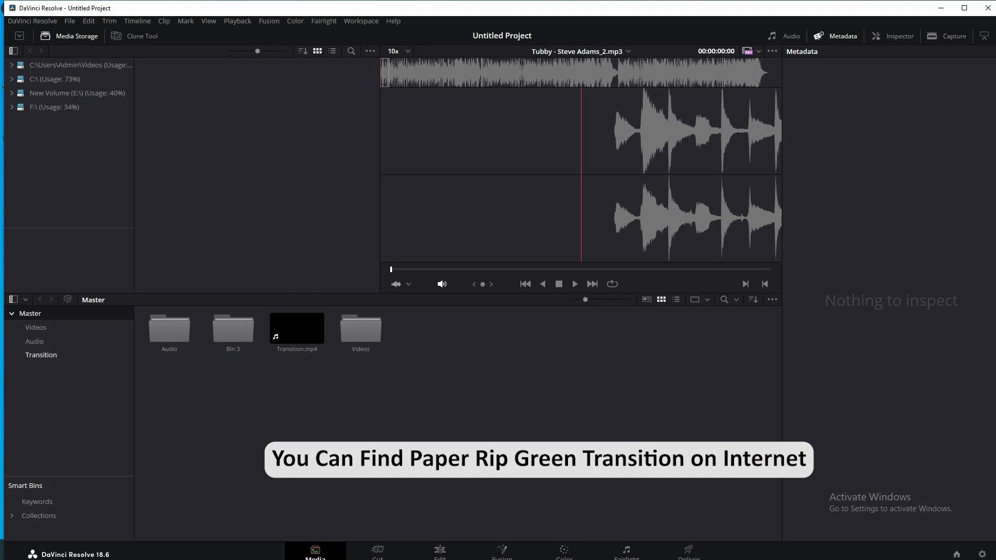
pyautogui.moveTo(297, 328); pyautogui.dragTo(41, 355)
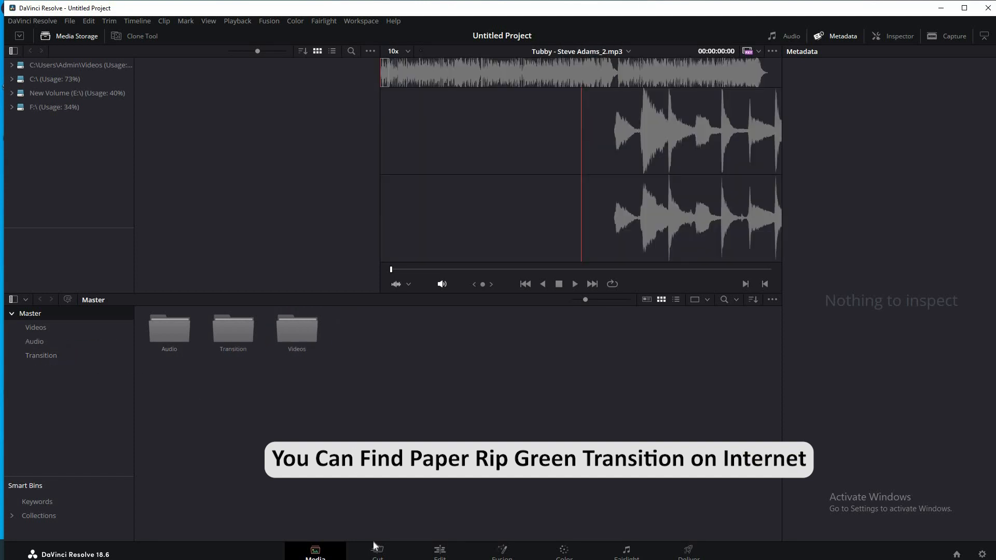
# - Place the rocky coast clip and the pigeon clip consecutively on the Edit page timeline and delete the coast clip's audio
pyautogui.click(439, 551)
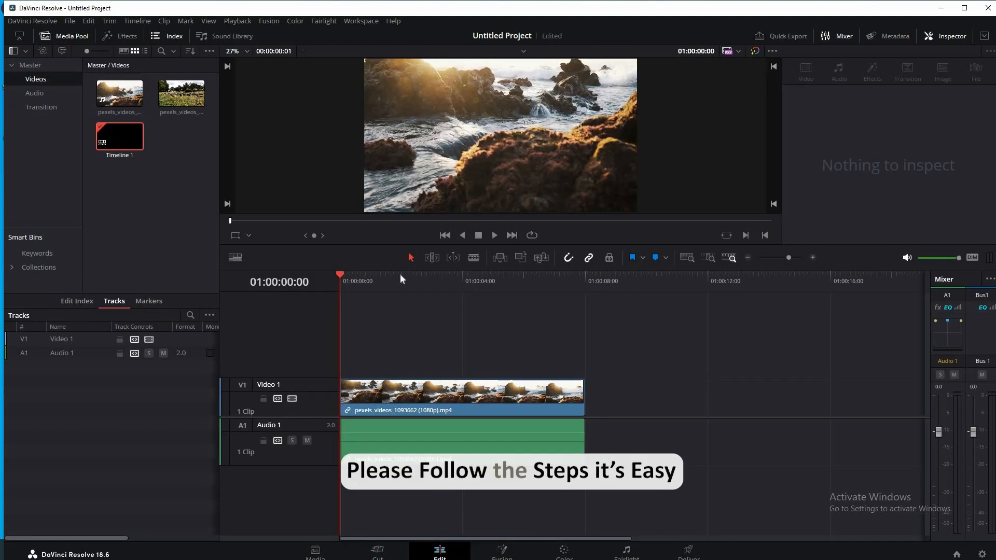
pyautogui.moveTo(400, 280); pyautogui.dragTo(400, 280)
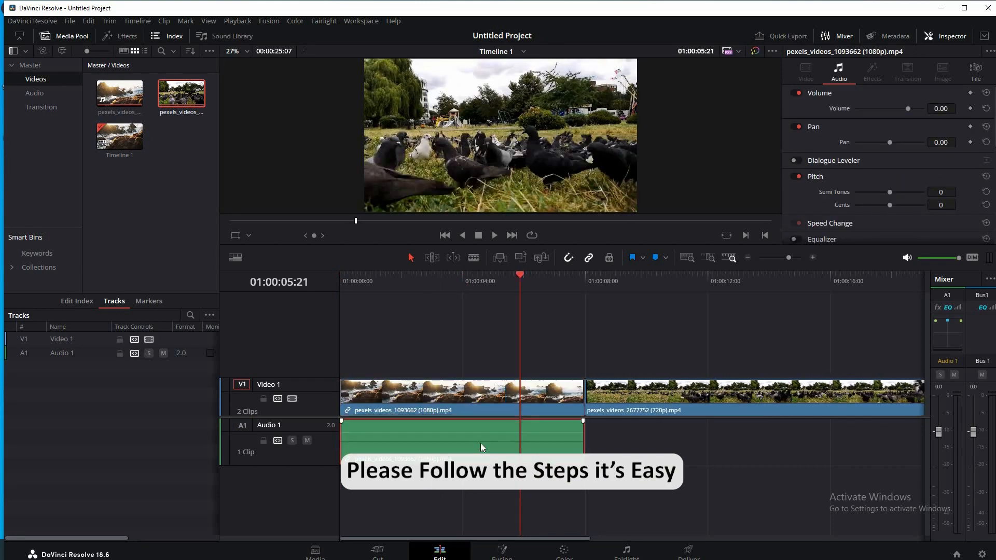
pyautogui.press('Delete')
# - Shorten the coast clip to about 4.8 seconds and cut off the pigeon clip's end so the sequence ends at 10:05
pyautogui.click(452, 392)
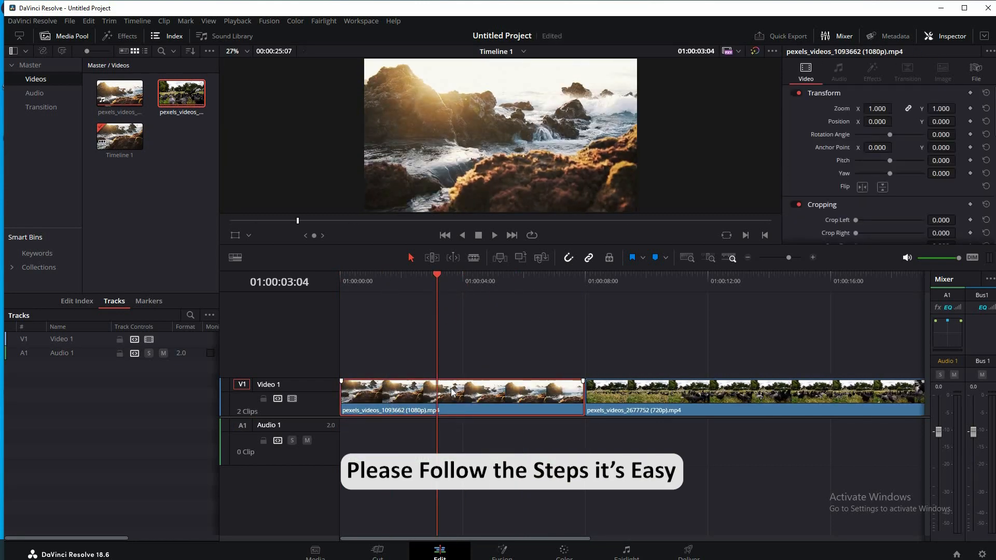
pyautogui.press('Delete')
pyautogui.click(756, 281)
pyautogui.moveTo(667, 281); pyautogui.dragTo(652, 281)
pyautogui.click(704, 407)
pyautogui.hotkey('ctrl', 'b')
pyautogui.click(704, 408)
pyautogui.press('Delete')
# - Move the coast clip up to the Video 2 track and return the playhead to the timeline start
pyautogui.click(432, 280)
pyautogui.click(433, 394)
pyautogui.hotkey('alt', 'Up')
pyautogui.press('Home')
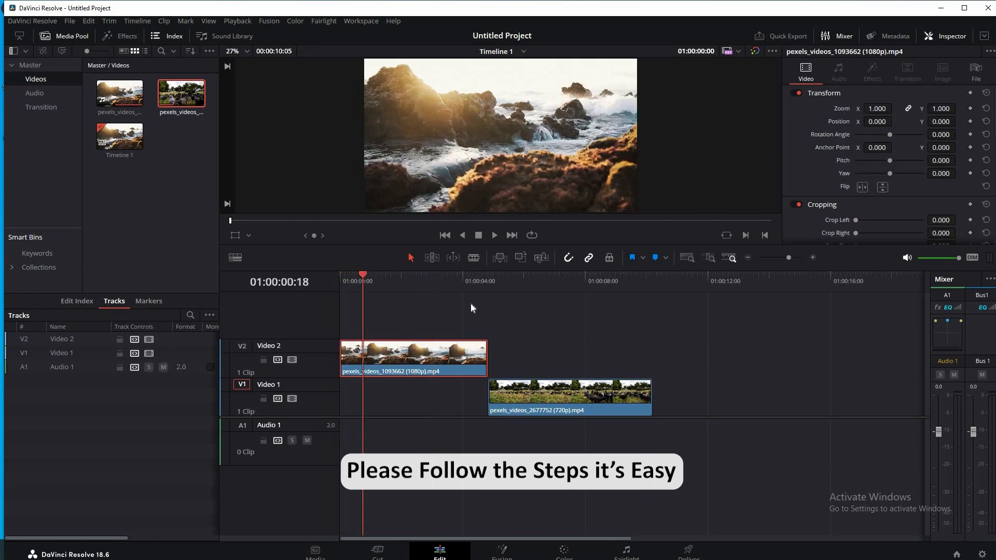
# - Add the Tubby music from the Audio bin to Audio 1 at the timeline start and play the sequence
pyautogui.click(470, 281)
pyautogui.click(60, 372)
pyautogui.click(315, 552)
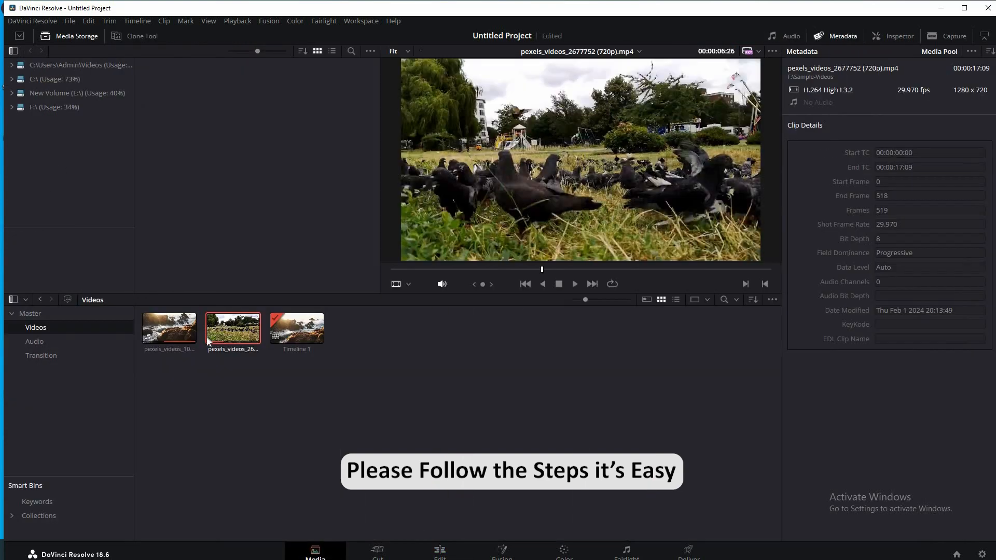
pyautogui.click(34, 342)
pyautogui.click(440, 552)
pyautogui.moveTo(120, 94); pyautogui.dragTo(341, 444)
pyautogui.press('Home')
pyautogui.press('space')
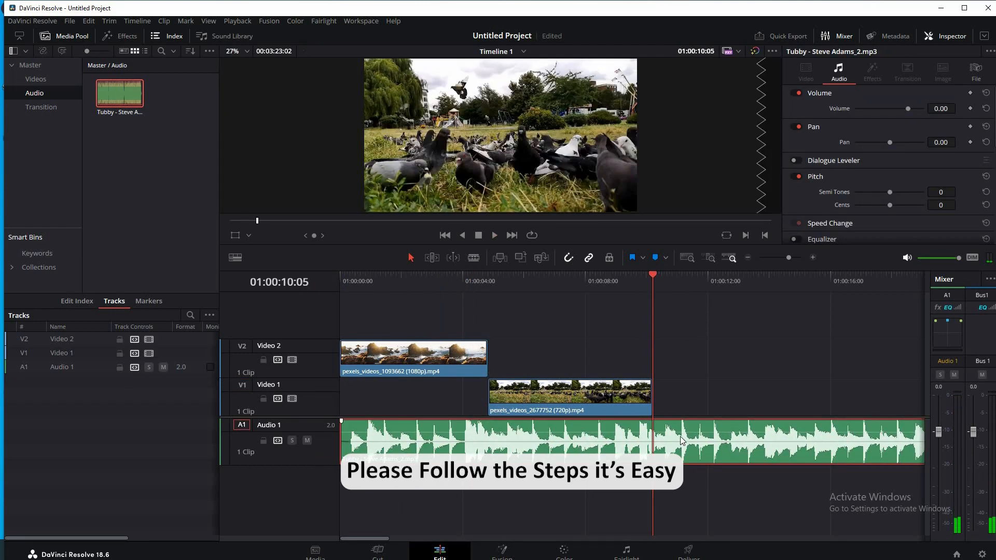
# - Split the music at 10:05, where the pigeon clip ends, and delete the remainder
pyautogui.hotkey('ctrl', 'b')
pyautogui.click(681, 441)
pyautogui.press('Delete')
pyautogui.press('Home')
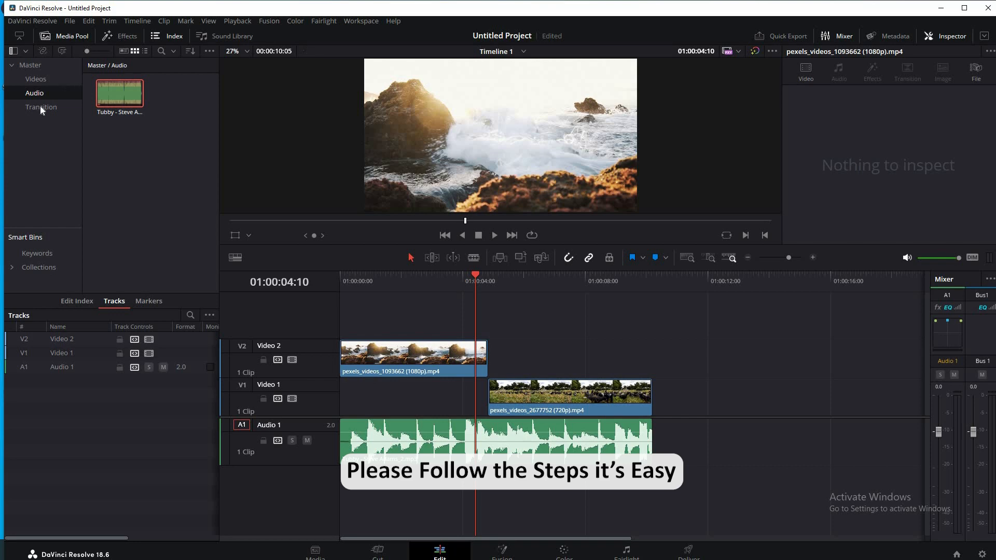
# - Add Transition.mp4 after the existing clips, moving the pigeon clip up to Video 2 and the music down to Audio 2
pyautogui.click(42, 109)
pyautogui.moveTo(117, 96); pyautogui.dragTo(684, 399)
pyautogui.click(579, 405)
pyautogui.hotkey('alt', 'Up')
pyautogui.moveTo(596, 446); pyautogui.dragTo(596, 493)
# - Align Transition.mp4 with the coast clip's end, unlink its audio and stack its video on Video 2 above the coast clip on Video 1
pyautogui.moveTo(723, 402); pyautogui.dragTo(474, 411)
pyautogui.rightClick(461, 439)
pyautogui.click(505, 426)
pyautogui.click(480, 397)
pyautogui.hotkey('alt', 'Up')
pyautogui.moveTo(405, 304); pyautogui.dragTo(458, 377)
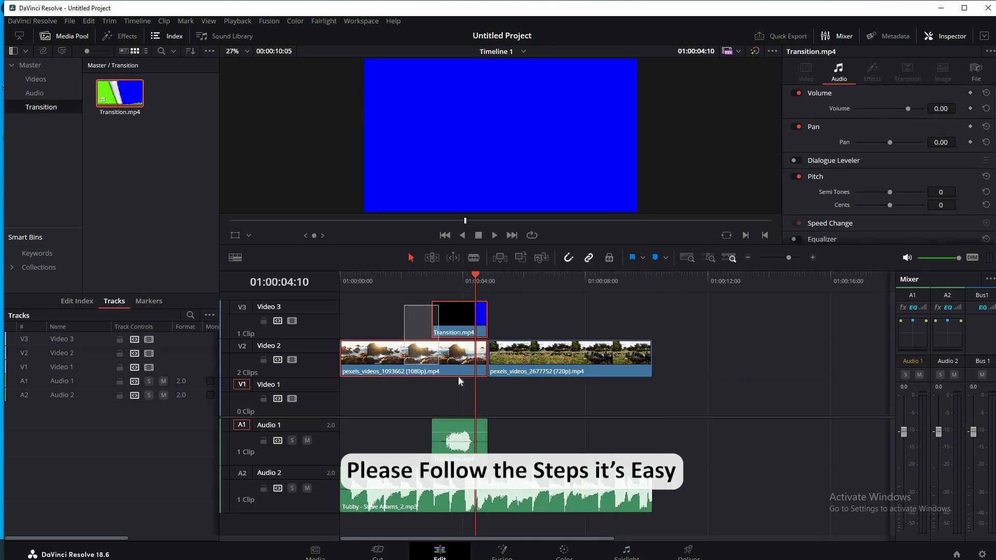
pyautogui.hotkey('alt', 'Down')
# - Search the effects for "3d", apply 3D Keyer to the transition clip at 03:19 and open its effect settings
pyautogui.moveTo(476, 275); pyautogui.dragTo(456, 297)
pyautogui.click(456, 297)
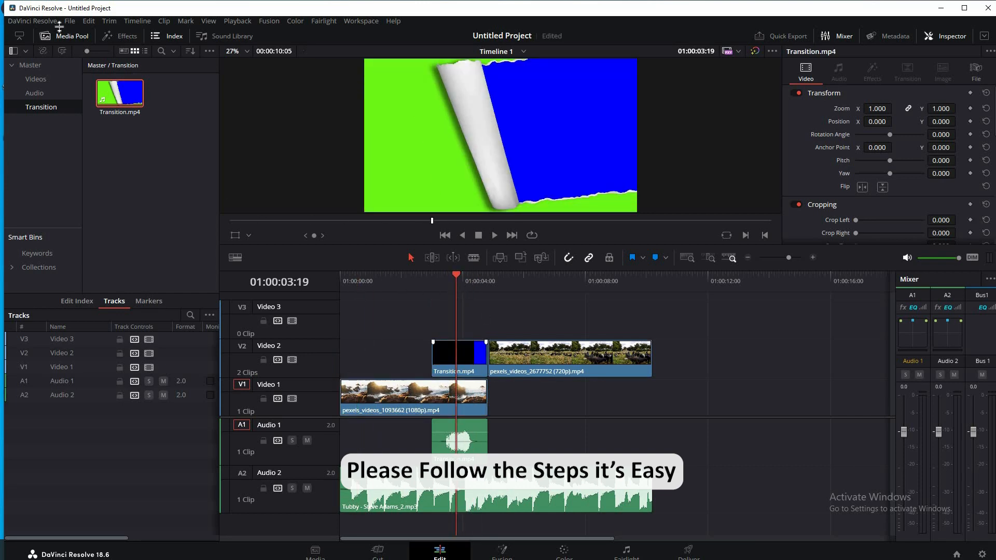
pyautogui.click(120, 36)
pyautogui.click(191, 51)
pyautogui.write('3d')
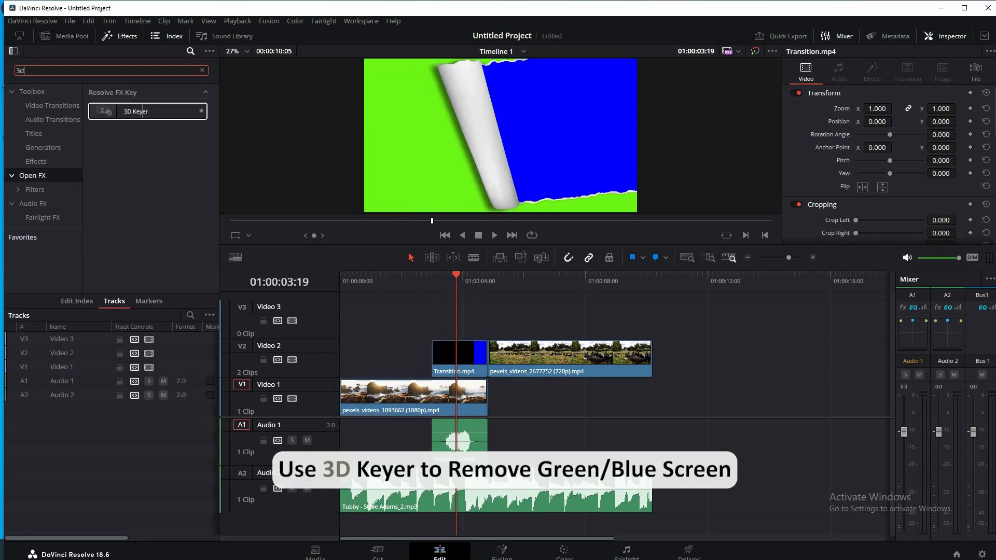
pyautogui.moveTo(142, 112); pyautogui.dragTo(459, 358)
pyautogui.click(873, 73)
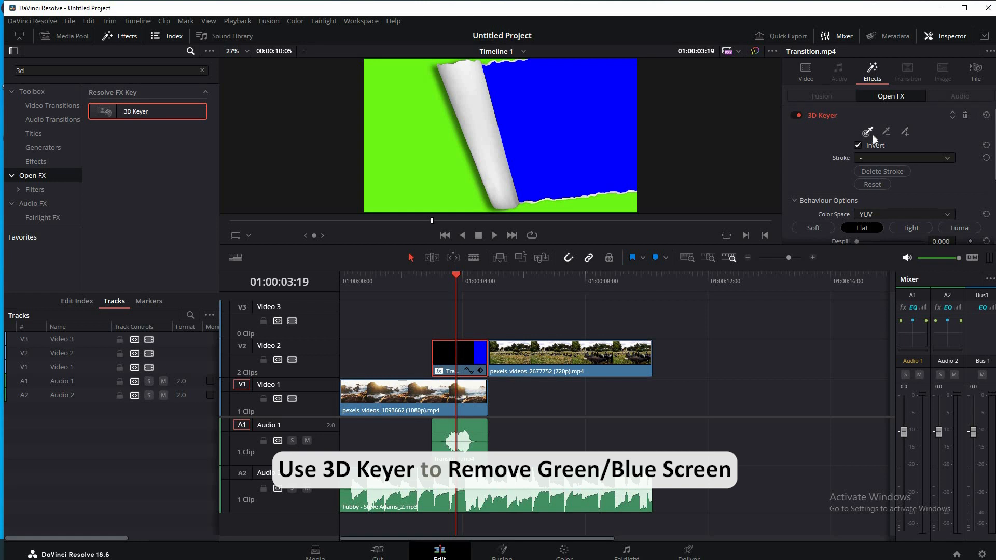
# - Switch the viewer to the Open FX overlay and sample the transition's green area with the keyer's picker
pyautogui.click(249, 236)
pyautogui.click(272, 290)
pyautogui.click(867, 132)
pyautogui.click(390, 106)
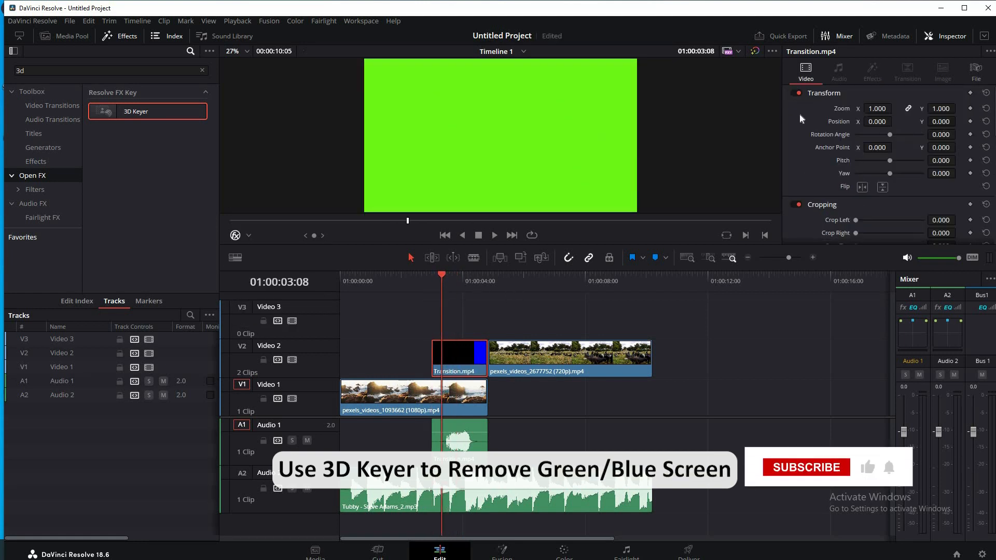
# - Reapply 3D Keyer to the transition clip and step through the frames around the paper's first appearance
pyautogui.moveTo(148, 111); pyautogui.dragTo(461, 359)
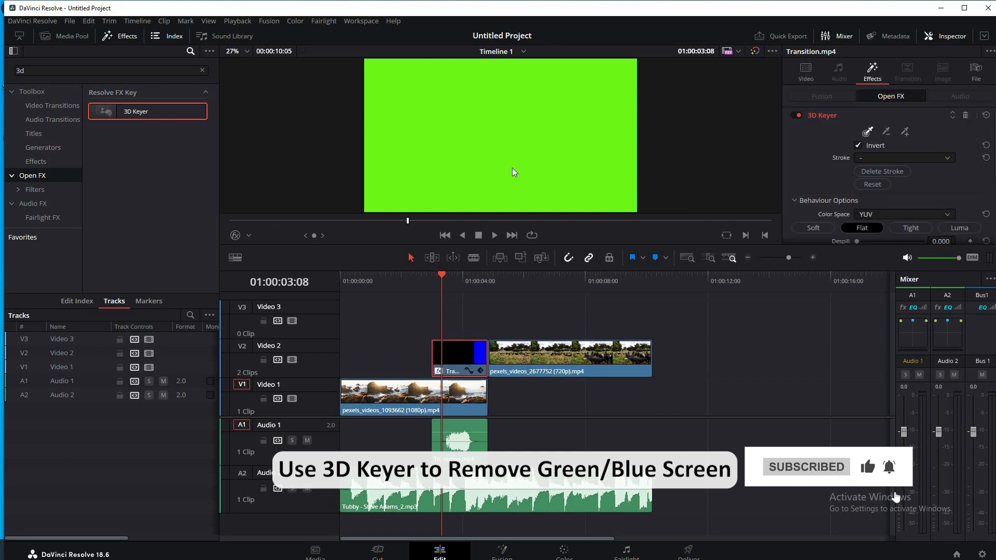
pyautogui.press('Right')
pyautogui.press('Right')
pyautogui.press('Right')
pyautogui.press('Right')
pyautogui.press('Right')
pyautogui.press('Right')
pyautogui.press('Left')
pyautogui.press('Left')
# - Re-add 3D Keyer to the transition clip and shift the pigeon clip along Video 2 so it ends at 13:02
pyautogui.moveTo(109, 113); pyautogui.dragTo(441, 357)
pyautogui.click(843, 115)
pyautogui.click(967, 115)
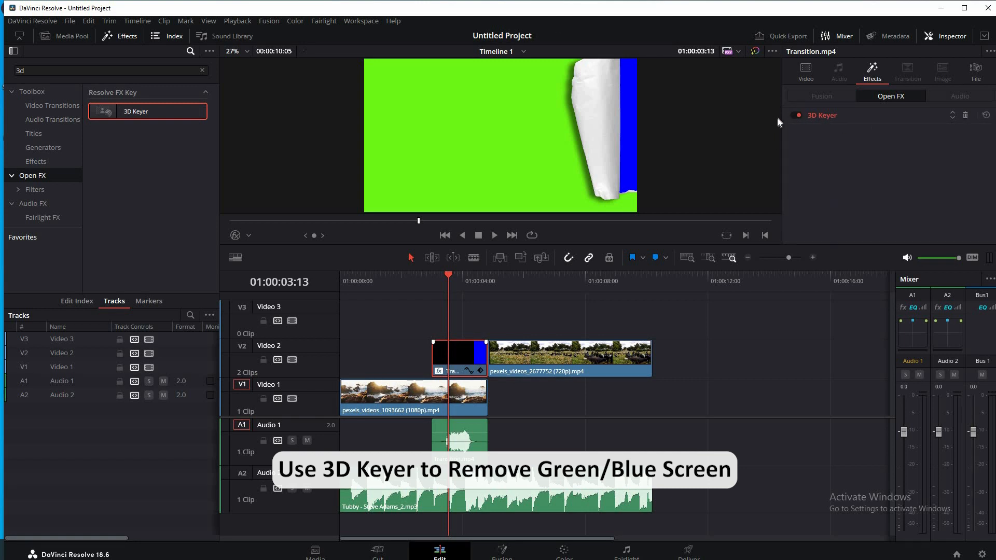
pyautogui.click(822, 117)
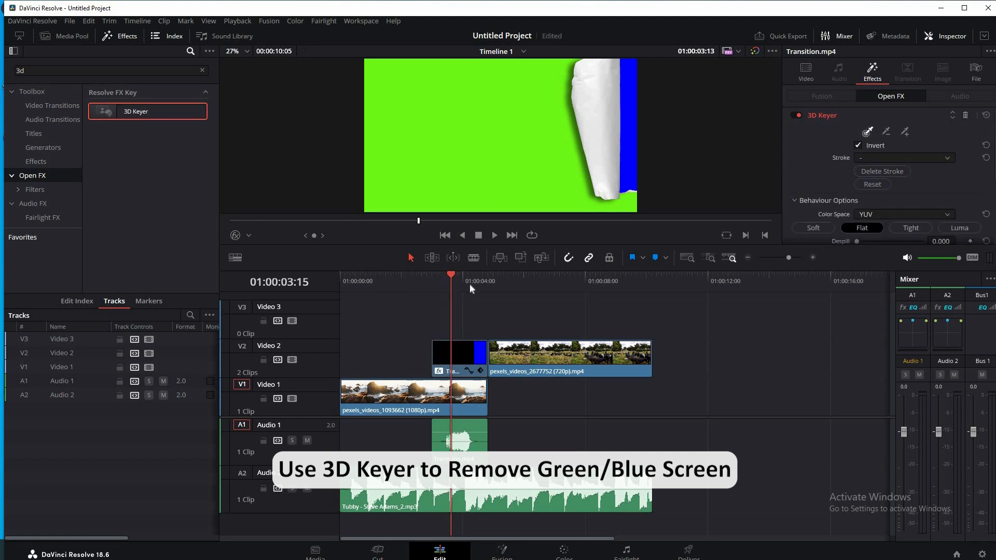
pyautogui.click(453, 277)
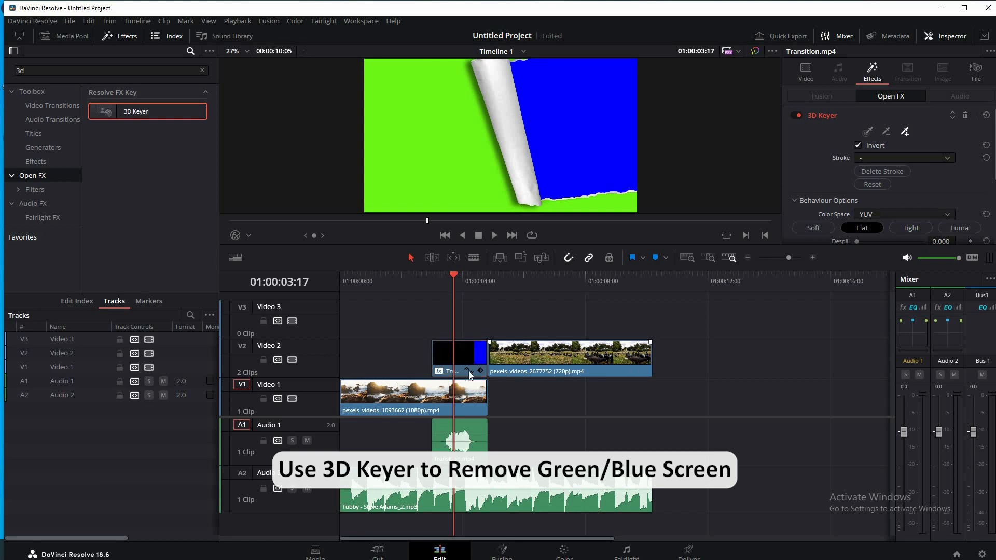
pyautogui.moveTo(632, 370); pyautogui.dragTo(719, 370)
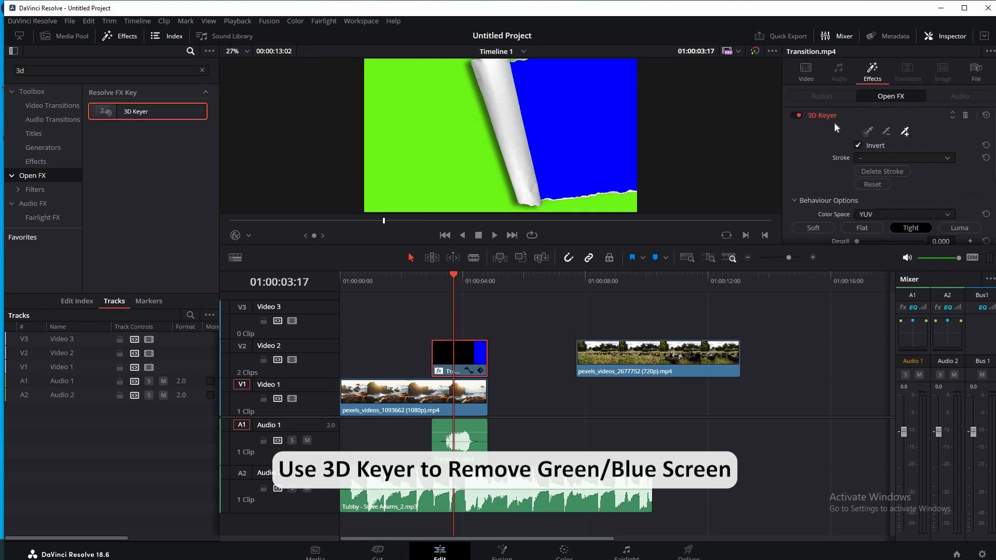
# - Apply a fresh 3D Keyer to the transition clip and stroke across its green area at 03:08 to key it out
pyautogui.moveTo(160, 120); pyautogui.dragTo(474, 371)
pyautogui.hotkey('ctrl', 'z')
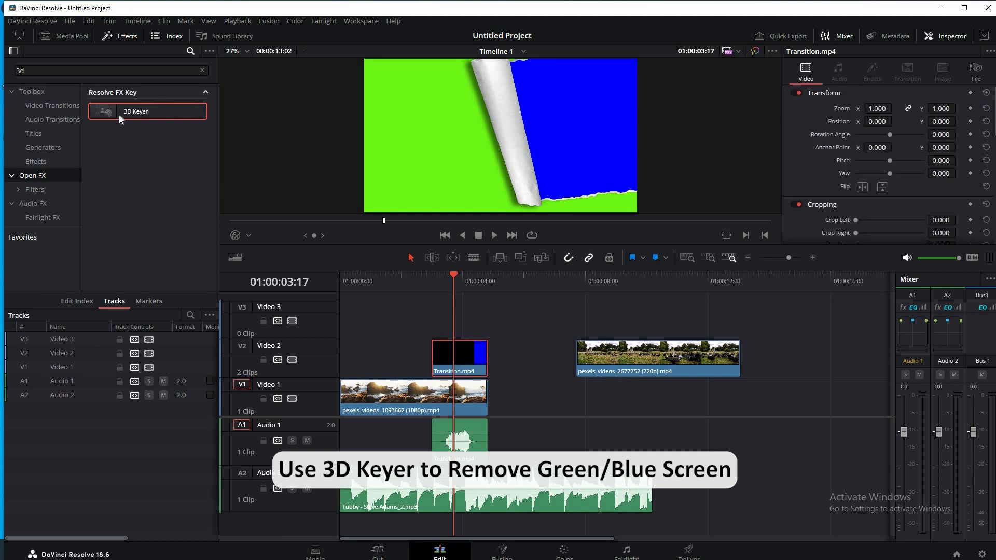
pyautogui.moveTo(121, 120); pyautogui.dragTo(460, 358)
pyautogui.moveTo(410, 94)
pyautogui.mouseDown()
pyautogui.moveTo(478, 147)
pyautogui.moveTo(615, 96)
pyautogui.mouseUp()
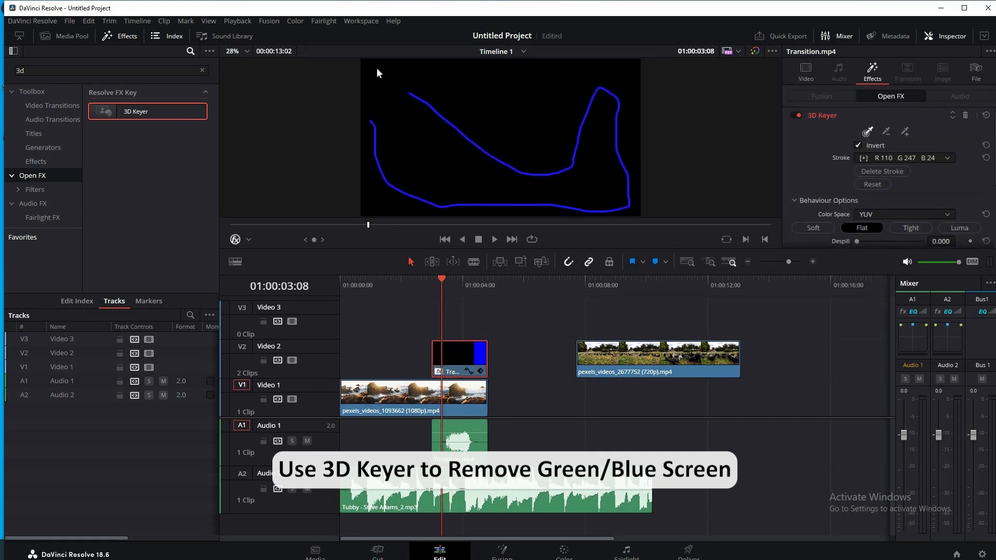
# - Try adding extra keyer strokes over the green fringe beside the paper at 03:10, and undo them
pyautogui.moveTo(446, 279); pyautogui.dragTo(446, 279)
pyautogui.click(905, 132)
pyautogui.moveTo(628, 117); pyautogui.dragTo(621, 134)
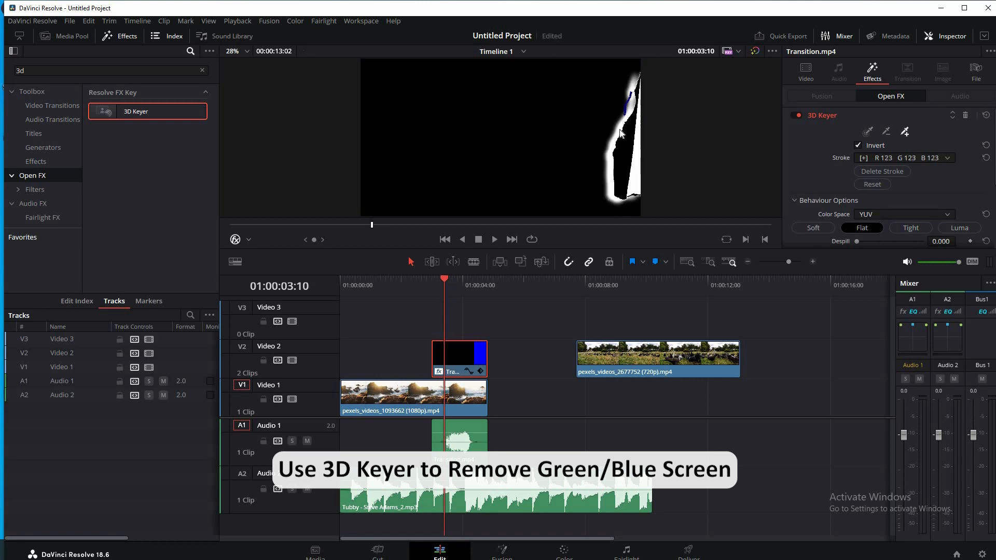
pyautogui.moveTo(625, 202); pyautogui.dragTo(630, 201)
pyautogui.hotkey('ctrl', 'z')
pyautogui.moveTo(445, 280); pyautogui.dragTo(444, 281)
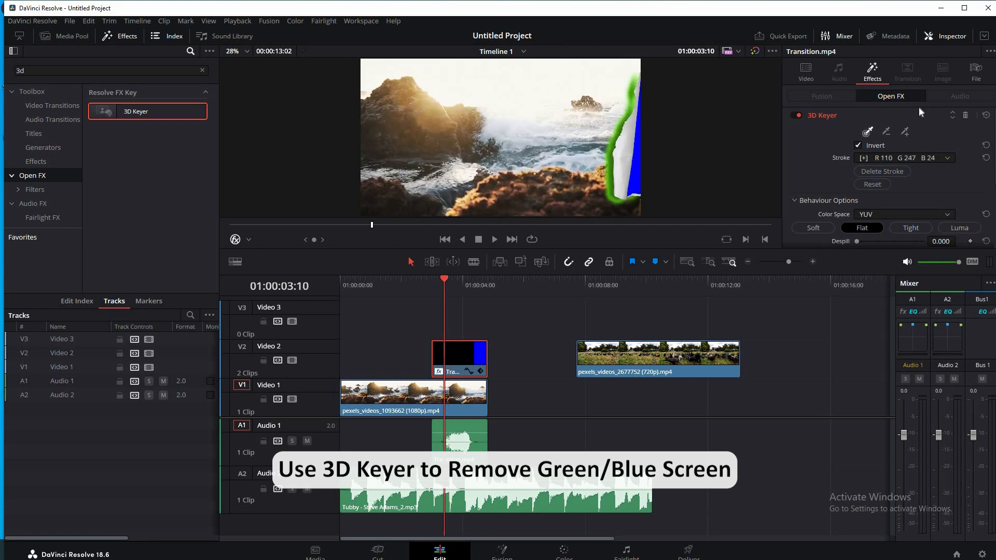
# - Enlarge the viewer and set the keyer's Matte Finesse to Pre Filter 1.000, Clean Black 100.0 and Black Clip 100.0
pyautogui.moveTo(850, 249); pyautogui.dragTo(850, 378)
pyautogui.click(888, 335)
pyautogui.click(889, 360)
pyautogui.click(890, 335)
pyautogui.click(892, 371)
pyautogui.click(816, 290)
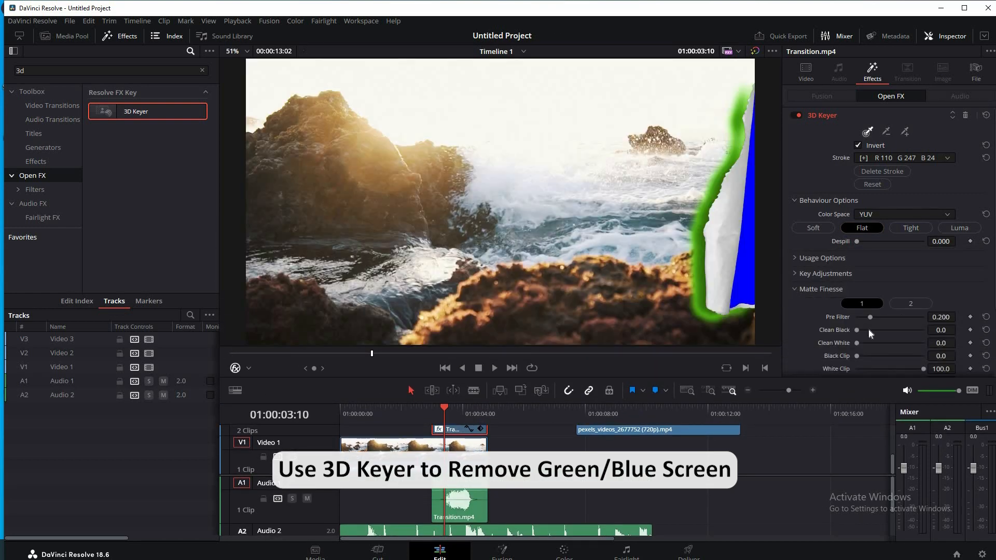
pyautogui.moveTo(858, 330); pyautogui.dragTo(925, 330)
pyautogui.moveTo(859, 361); pyautogui.dragTo(931, 372)
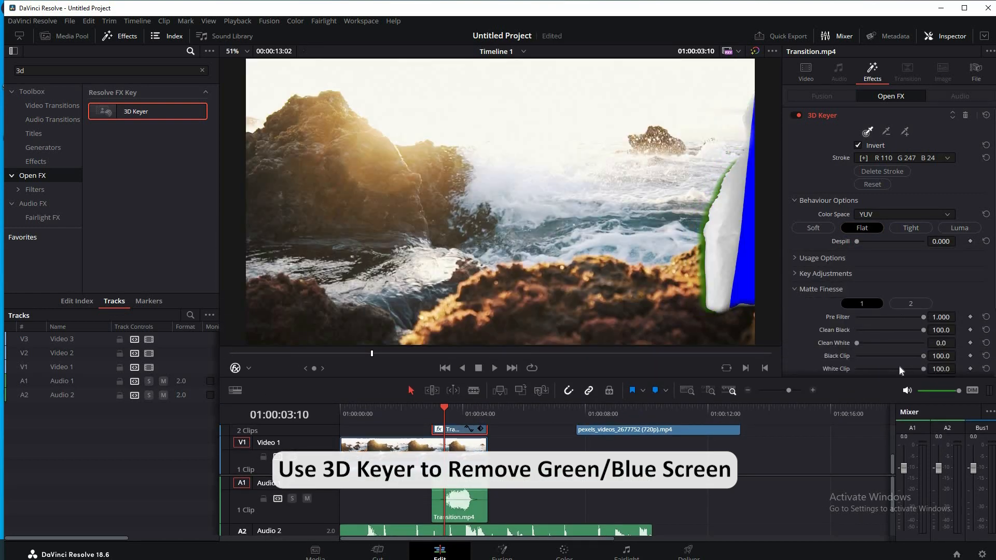
# - Adjust Chroma Tilt and Luma Low in the keyer's Key Adjustments to reduce the green fringe, and shrink the viewer again
pyautogui.click(799, 273)
pyautogui.scroll(-2, 799, 275)
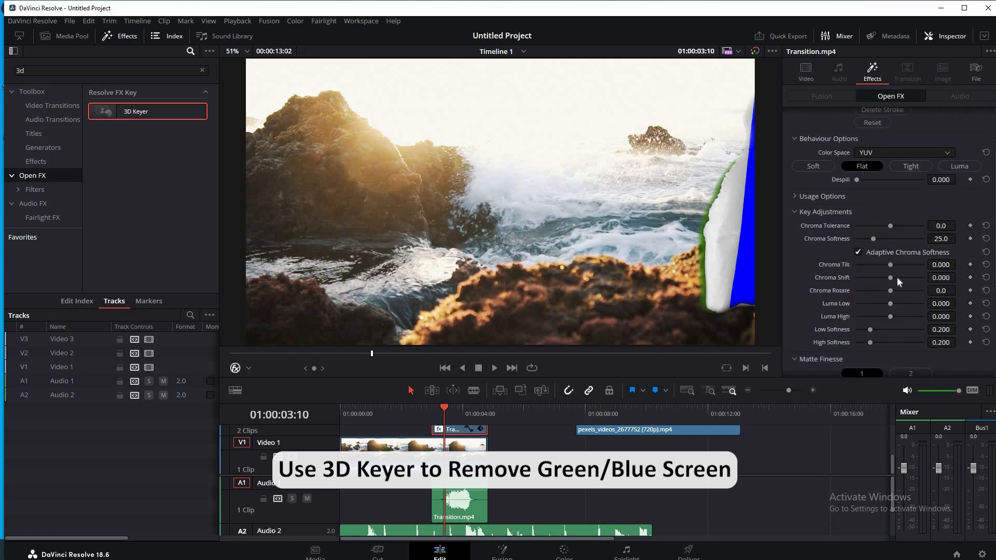
pyautogui.moveTo(891, 266); pyautogui.dragTo(952, 259)
pyautogui.moveTo(900, 304); pyautogui.dragTo(897, 307)
pyautogui.moveTo(561, 378); pyautogui.dragTo(574, 285)
# - Play the keyed transition and combine the transition video and the coast clip into a compound clip named V-1
pyautogui.click(432, 320)
pyautogui.press('space')
pyautogui.click(462, 319)
pyautogui.rightClick(463, 393)
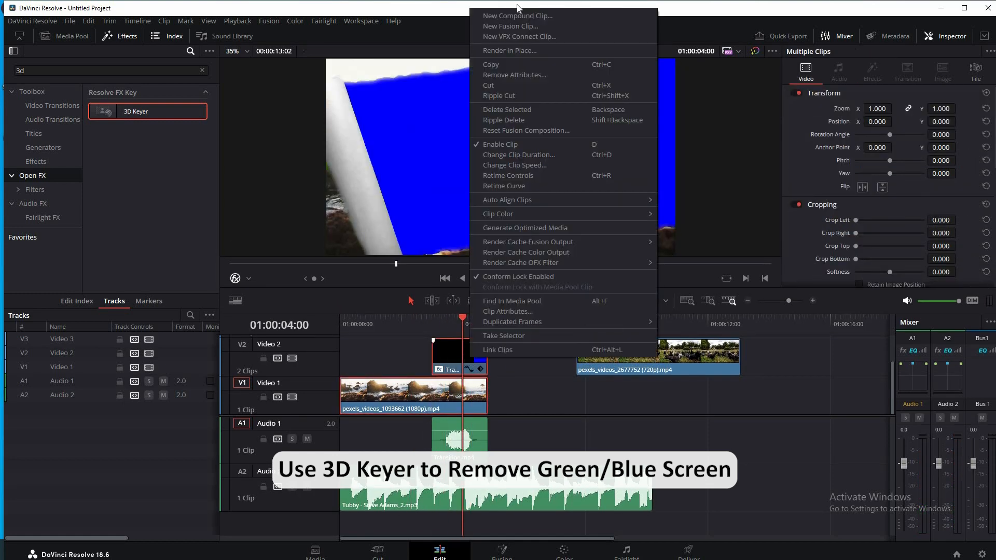
pyautogui.click(513, 265)
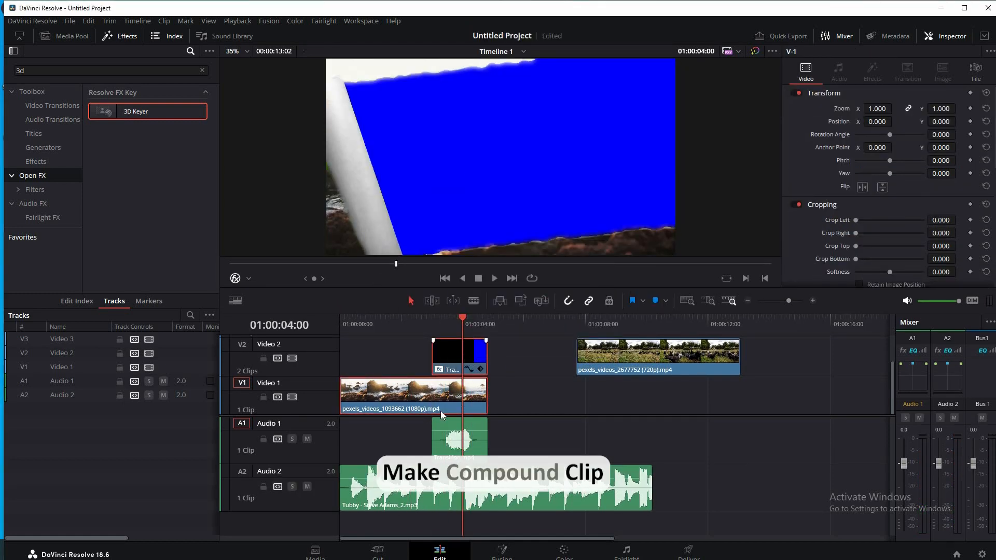
pyautogui.moveTo(603, 394); pyautogui.dragTo(522, 407)
pyautogui.moveTo(421, 328); pyautogui.dragTo(453, 346)
pyautogui.press('Right')
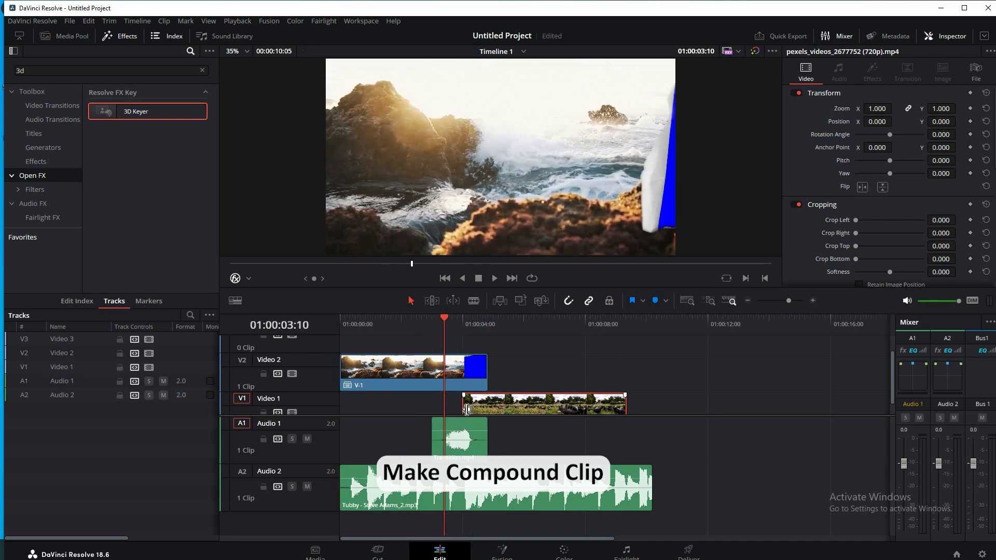
pyautogui.moveTo(479, 415); pyautogui.dragTo(462, 415)
# - Apply the 3D Keyer effect to the V-1 compound clip and play forward to a frame filled with blue
pyautogui.click(468, 386)
pyautogui.moveTo(113, 115); pyautogui.dragTo(459, 382)
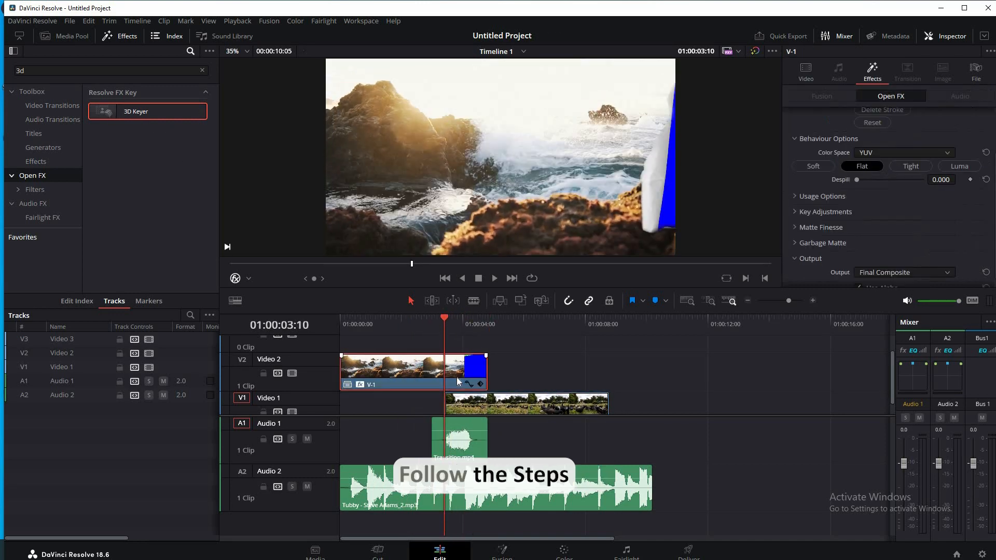
pyautogui.press('space')
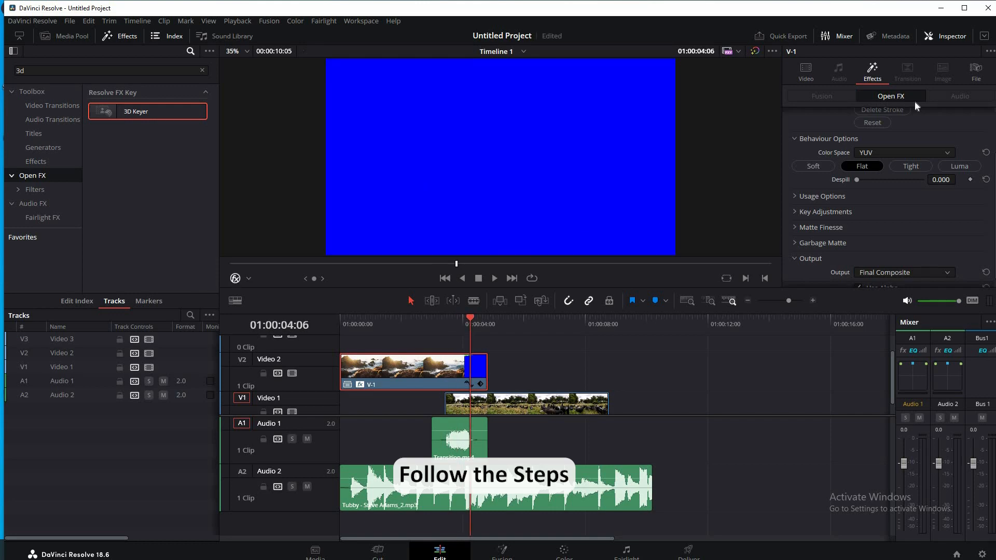
# - Enlarge the viewer and key out the blue area of V-1 with an R 0 G 0 B 255 stroke and Invert enabled
pyautogui.moveTo(841, 288)
pyautogui.mouseDown()
pyautogui.moveTo(856, 359)
pyautogui.moveTo(856, 348)
pyautogui.mouseUp()
pyautogui.moveTo(669, 81)
pyautogui.mouseDown()
pyautogui.moveTo(342, 248)
pyautogui.moveTo(699, 83)
pyautogui.mouseUp()
pyautogui.moveTo(462, 381); pyautogui.dragTo(461, 381)
pyautogui.click(945, 336)
pyautogui.click(926, 370)
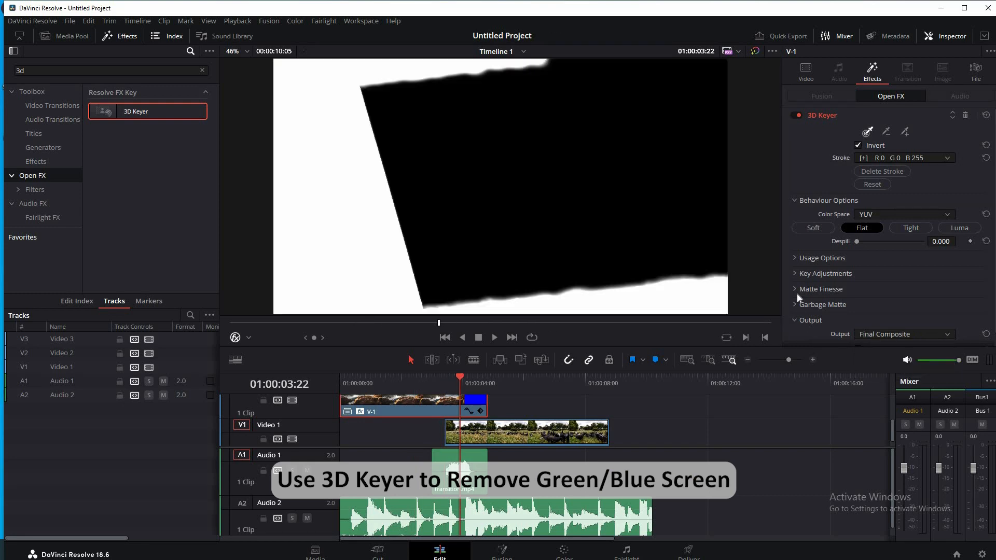
# - Set the keyer's Pre Filter to 0.938, Clean Black 87.6, Black Clip 56.6, Chroma Tolerance 14.4, Chroma Softness 45.0 and Chroma Shift 0.126
pyautogui.click(798, 291)
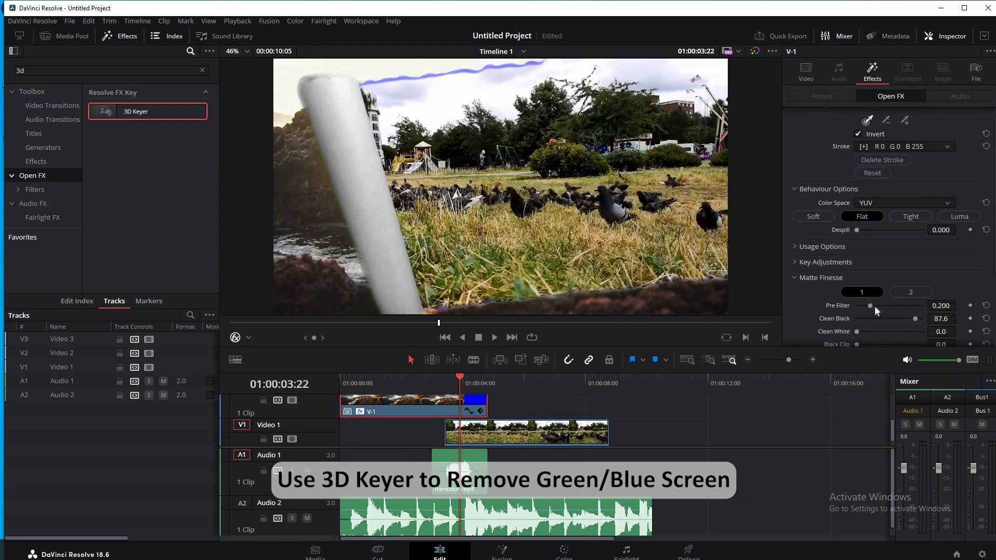
pyautogui.click(795, 263)
pyautogui.scroll(-2, 793, 270)
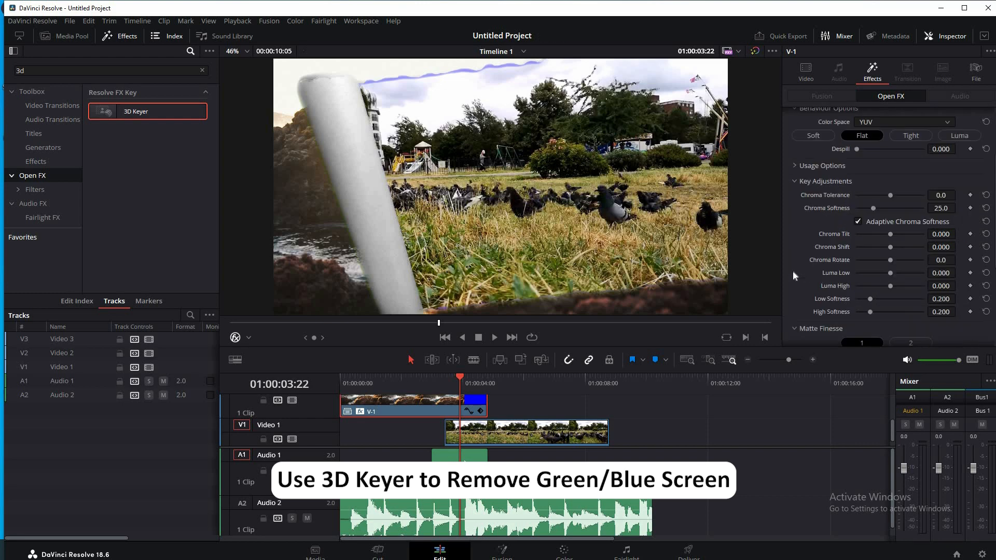
pyautogui.click(889, 208)
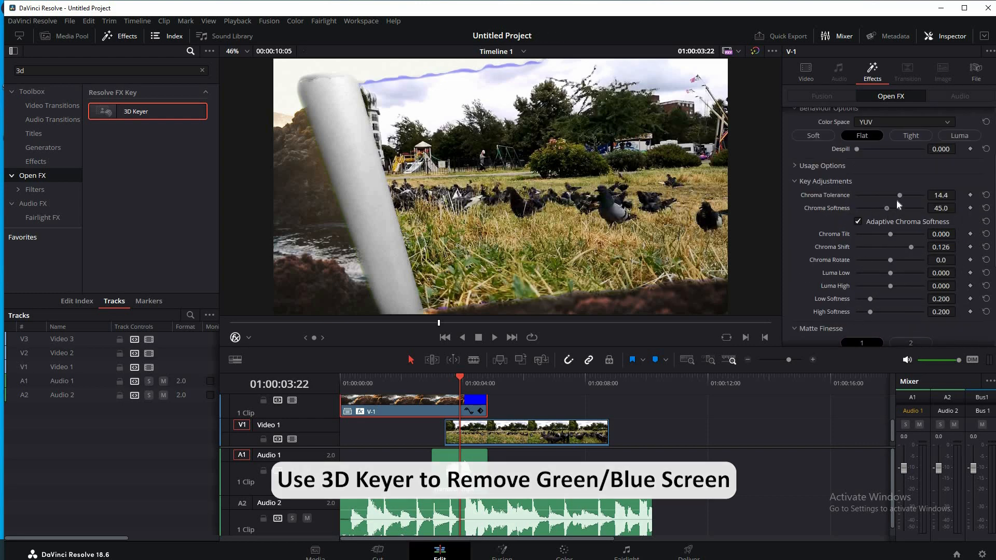
# - Set the keyer's Matte Finesse In/Out Ratio to -90.7 and play the keyed transition
pyautogui.click(796, 181)
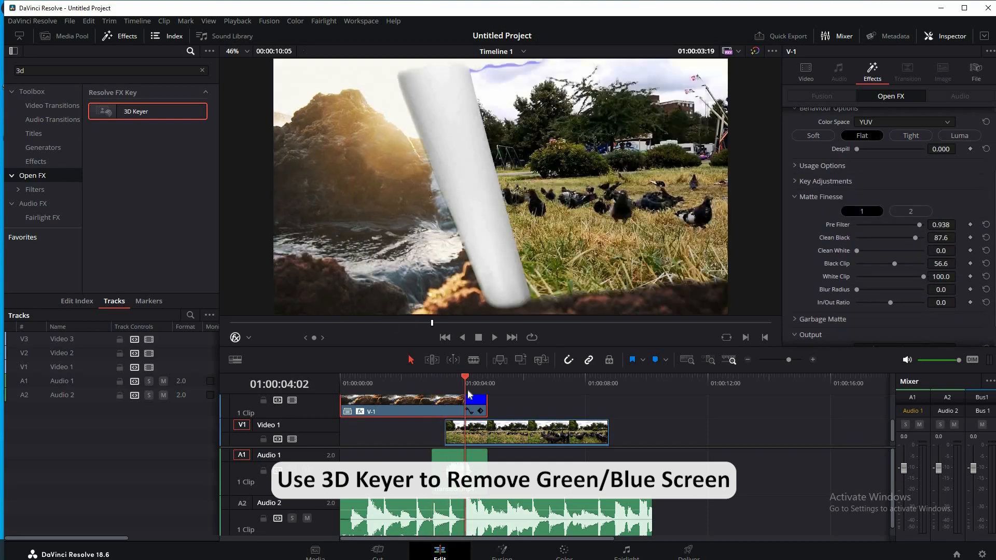
pyautogui.moveTo(881, 294); pyautogui.dragTo(854, 307)
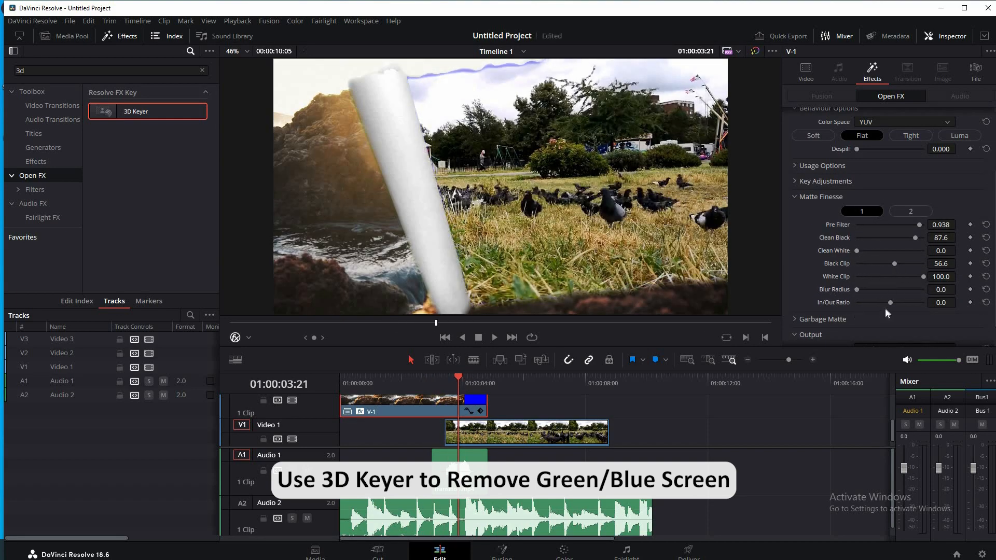
pyautogui.click(859, 302)
pyautogui.moveTo(458, 378); pyautogui.dragTo(422, 387)
pyautogui.press('space')
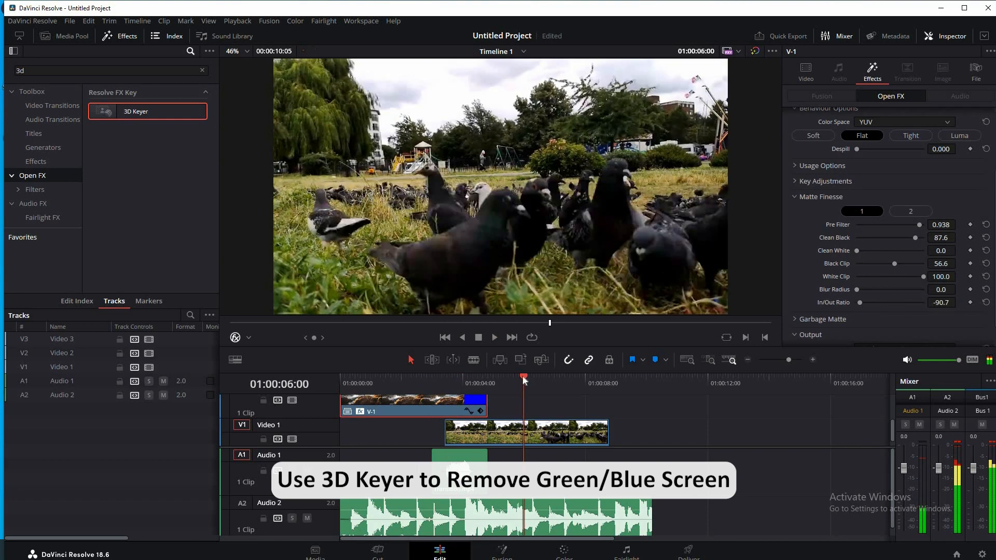
pyautogui.press('space')
# - Open the V-1 compound clip in its own timeline to inspect the transition clip, and return to Timeline 1 with a smaller viewer
pyautogui.rightClick(466, 406)
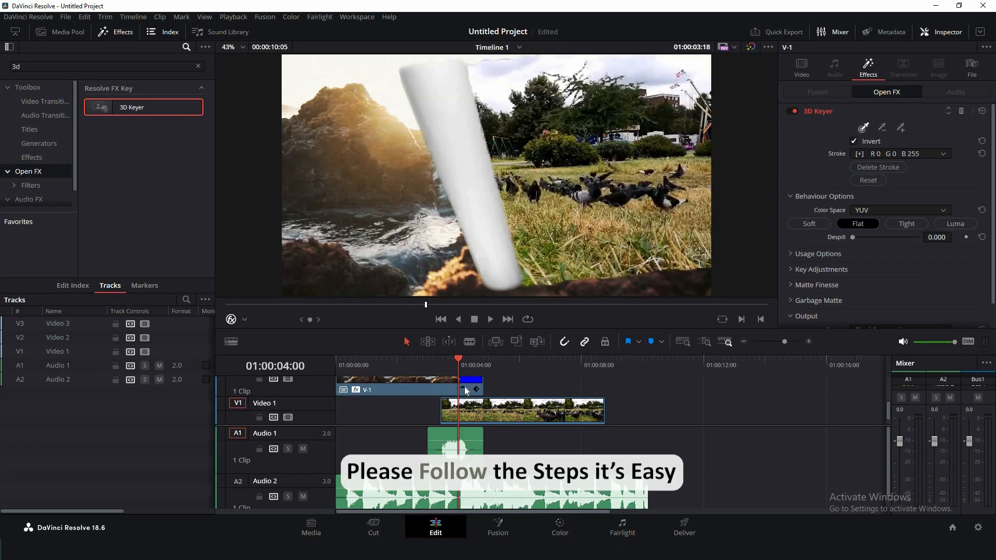
pyautogui.scroll(2, 466, 394)
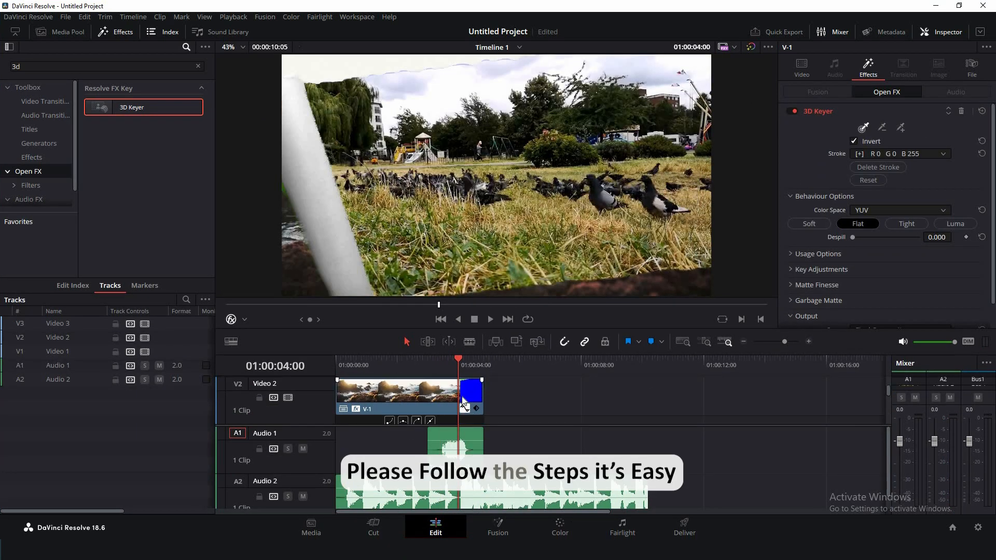
pyautogui.rightClick(472, 393)
pyautogui.click(524, 90)
pyautogui.click(429, 361)
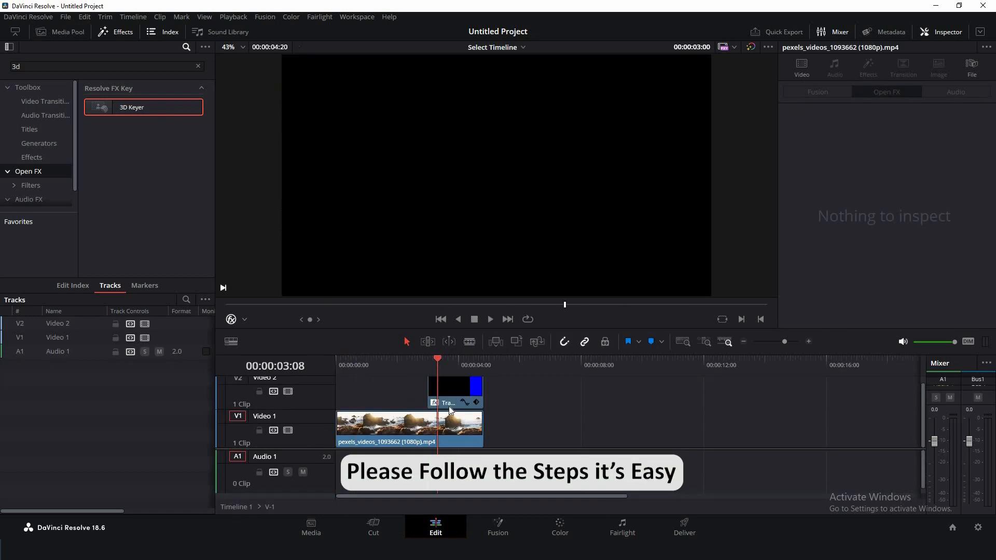
pyautogui.click(450, 407)
pyautogui.moveTo(447, 370)
pyautogui.mouseDown()
pyautogui.moveTo(431, 392)
pyautogui.moveTo(457, 364)
pyautogui.moveTo(435, 366)
pyautogui.moveTo(461, 368)
pyautogui.moveTo(449, 369)
pyautogui.mouseUp()
pyautogui.moveTo(534, 354); pyautogui.dragTo(534, 271)
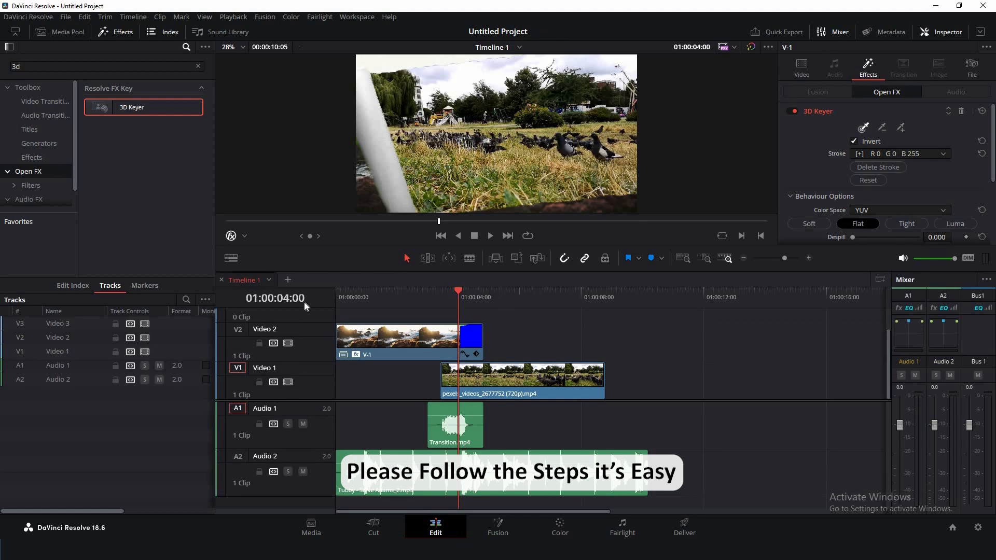
# - Play Timeline 1 from the start and replay the section around the paper transition
pyautogui.click(337, 301)
pyautogui.press('space')
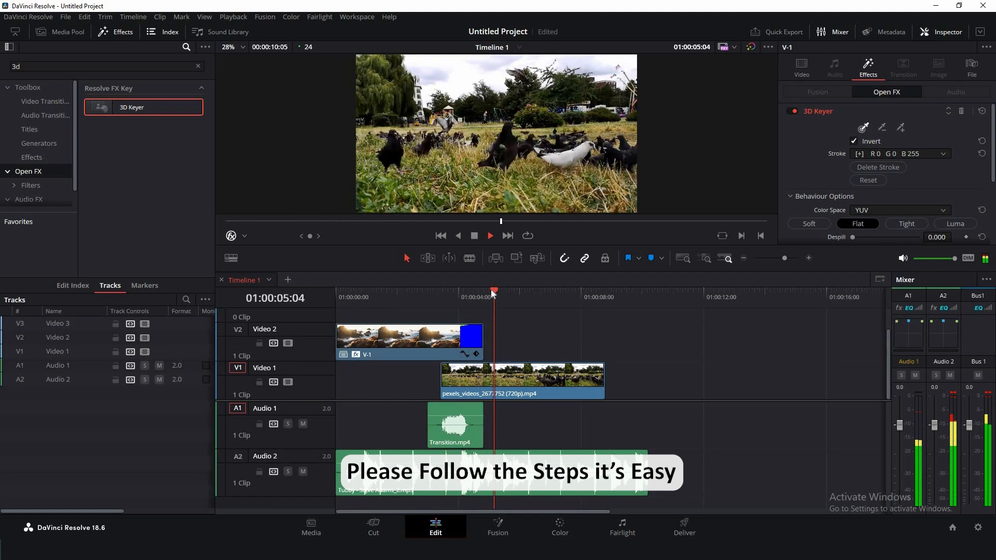
pyautogui.press('space')
pyautogui.moveTo(428, 304); pyautogui.dragTo(374, 315)
pyautogui.press('space')
pyautogui.press('space')
# - Move the Transition.mp4 audio clip to start with the pigeon clip on Video 1, and play the result
pyautogui.moveTo(459, 437); pyautogui.dragTo(472, 437)
pyautogui.moveTo(413, 308); pyautogui.dragTo(400, 309)
pyautogui.press('space')
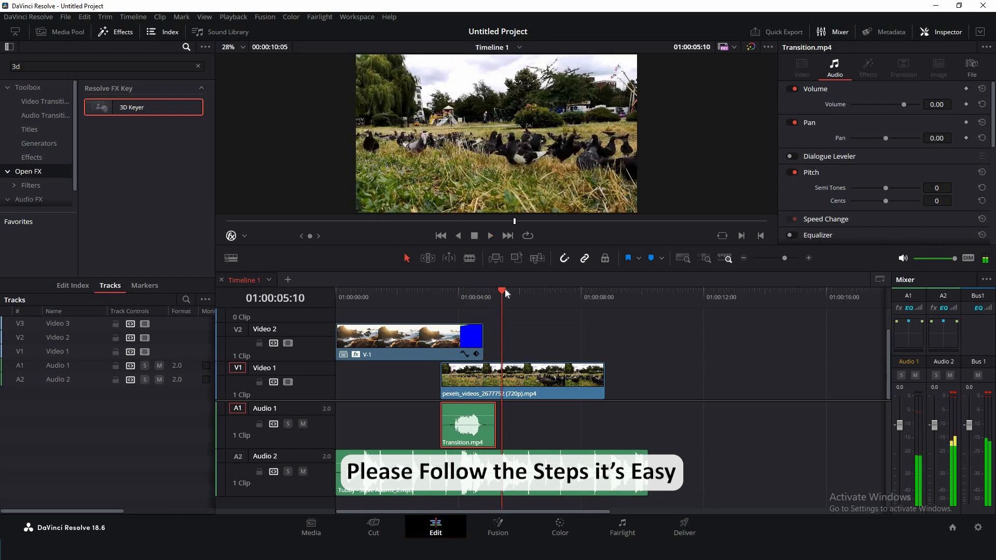
pyautogui.moveTo(505, 290); pyautogui.dragTo(441, 294)
pyautogui.press('space')
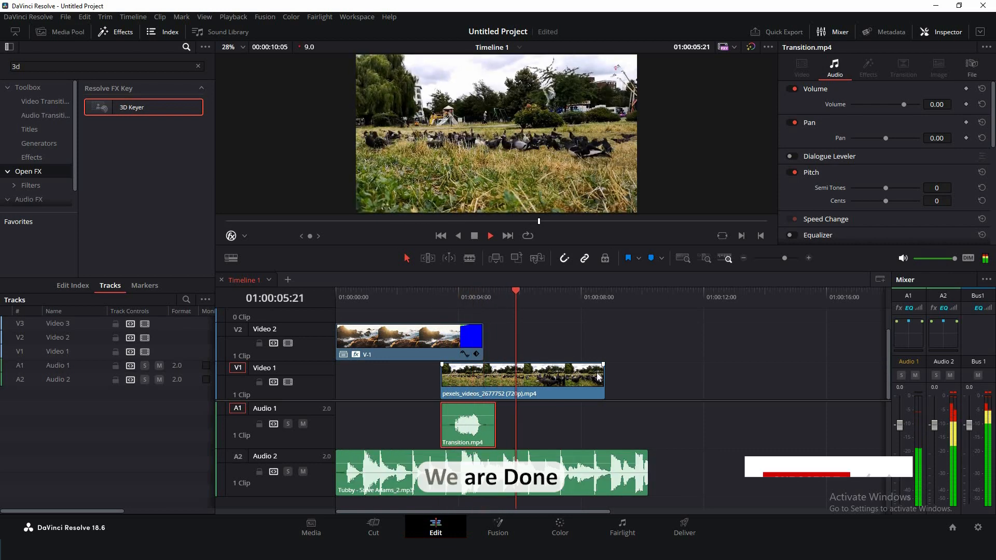
pyautogui.press('space')
# - Trim the end of the Tubby background music to the end of the pigeon clip and return to the timeline start
pyautogui.moveTo(646, 457); pyautogui.dragTo(604, 453)
pyautogui.moveTo(602, 293); pyautogui.dragTo(316, 311)
pyautogui.press('space')
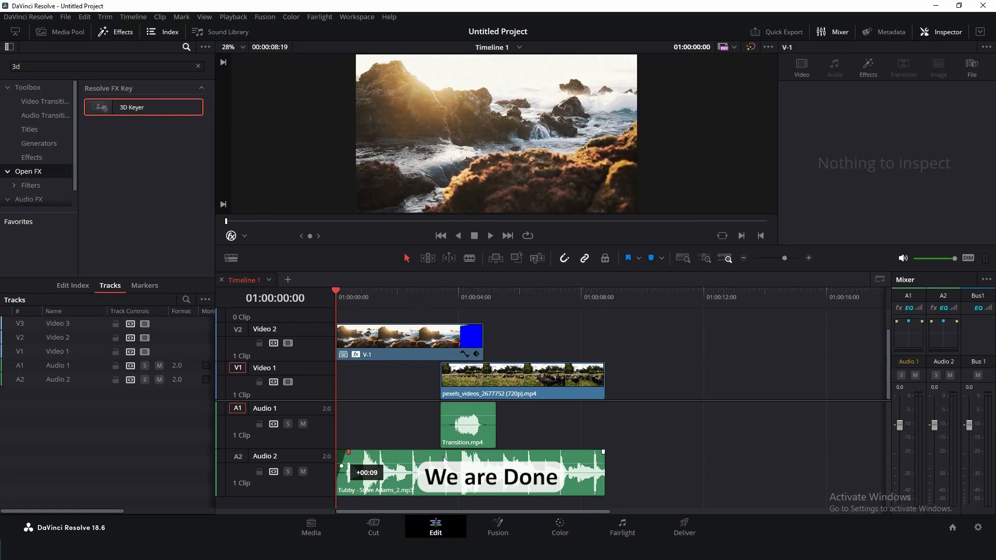
# - Add a 9-frame fade-in and a short fade-out to the background music and lower its volume to -1.17
pyautogui.moveTo(603, 457); pyautogui.dragTo(602, 454)
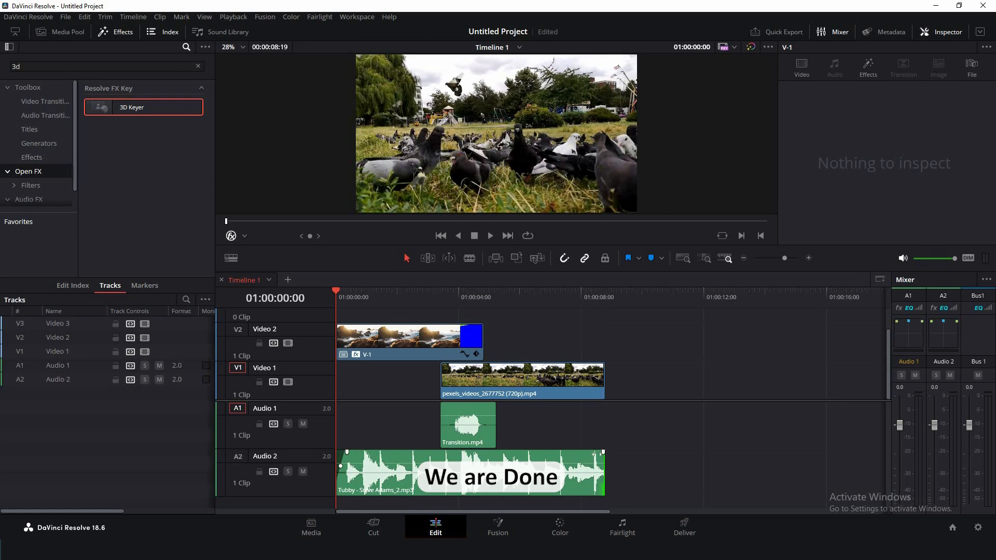
pyautogui.click(239, 464)
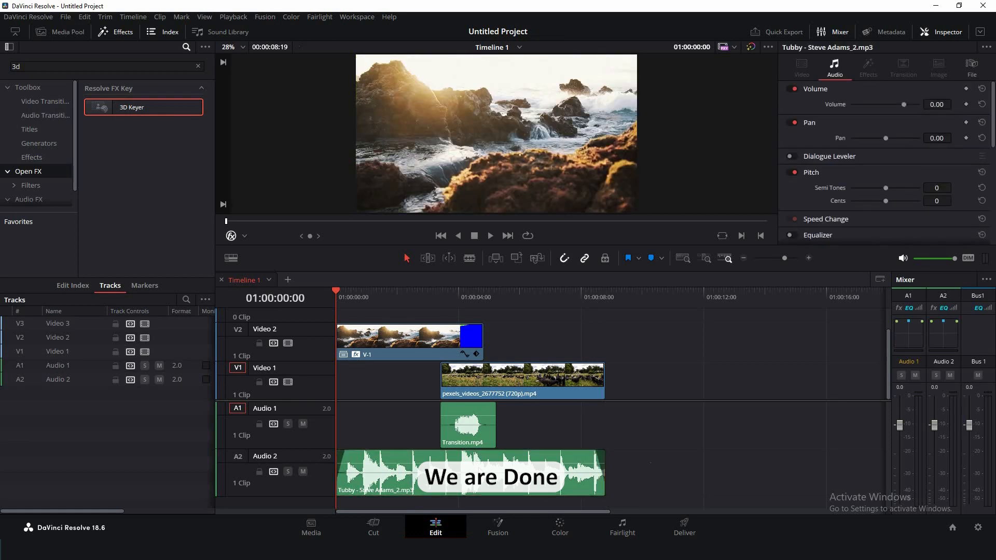
pyautogui.click(478, 463)
pyautogui.moveTo(484, 463); pyautogui.dragTo(486, 464)
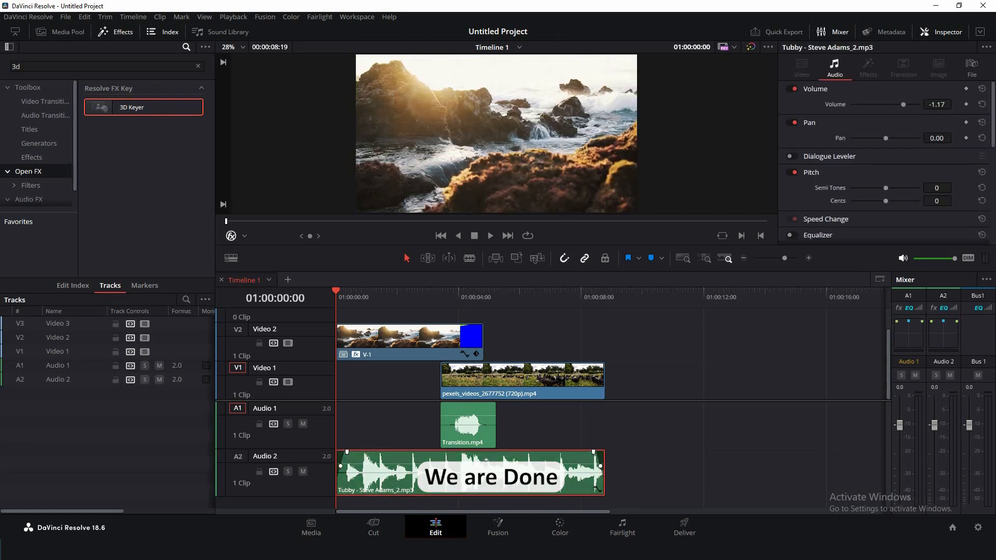
# - Play the finished sequence from beginning to end to check the transition and music
pyautogui.press('space')
pyautogui.click(703, 434)
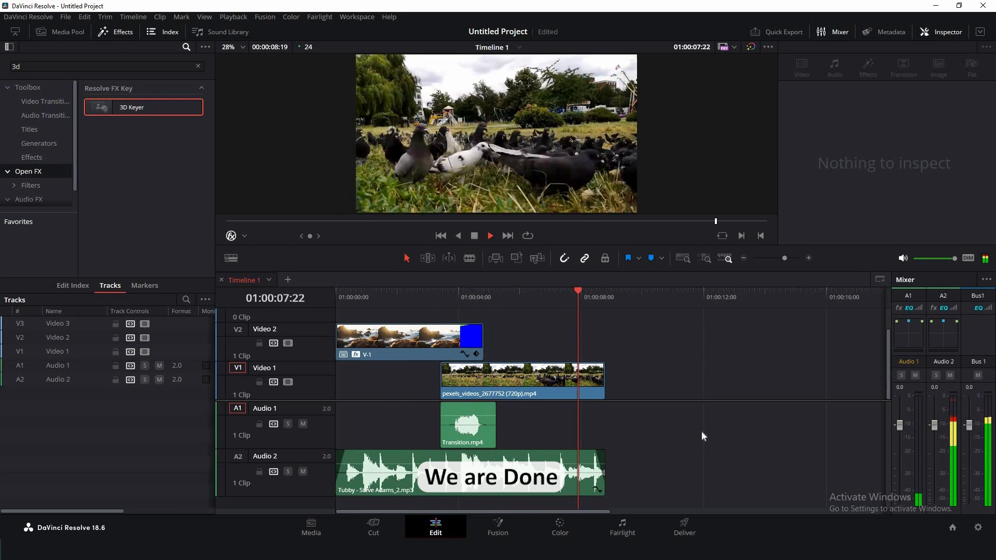
pyautogui.press('Home')
pyautogui.press('space')
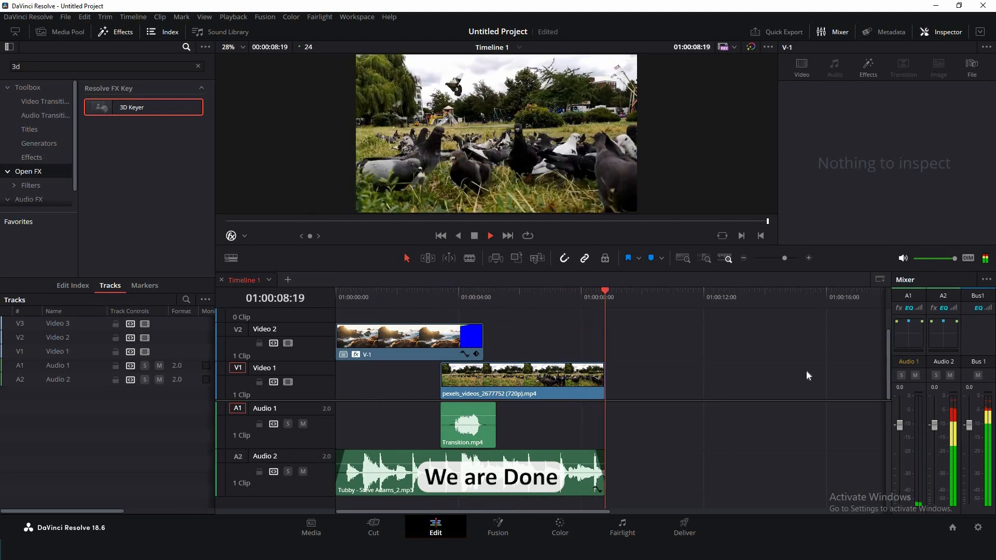
pyautogui.press('Home')
pyautogui.press('space')
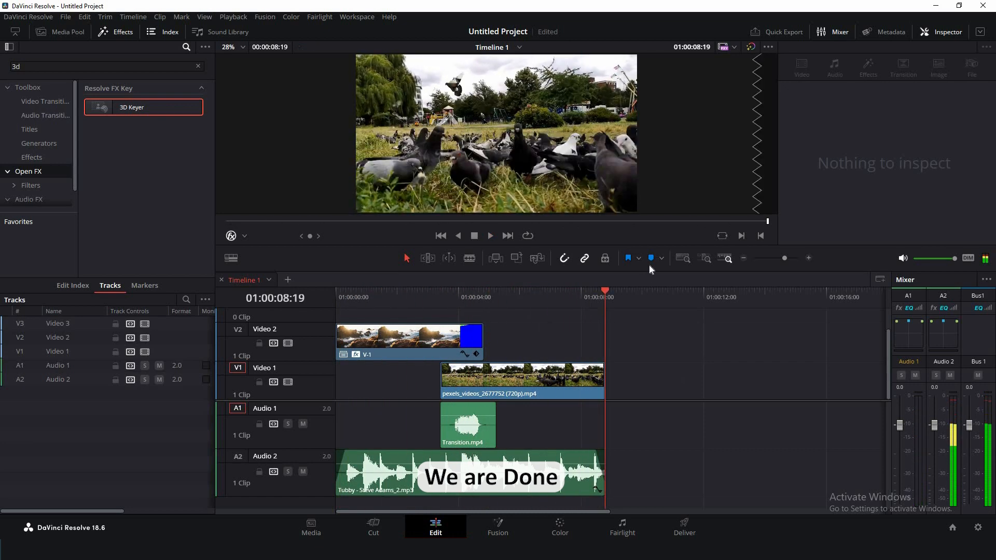
# - Scrub through the finished timeline to its end and open the Deliver page for exporting
pyautogui.click(363, 292)
pyautogui.moveTo(393, 292); pyautogui.dragTo(602, 317)
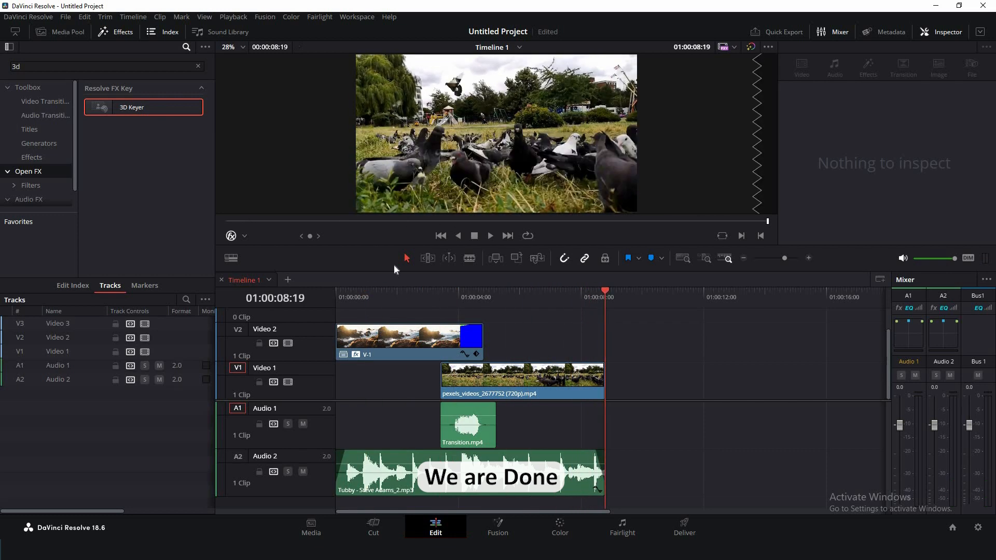
pyautogui.click(685, 529)
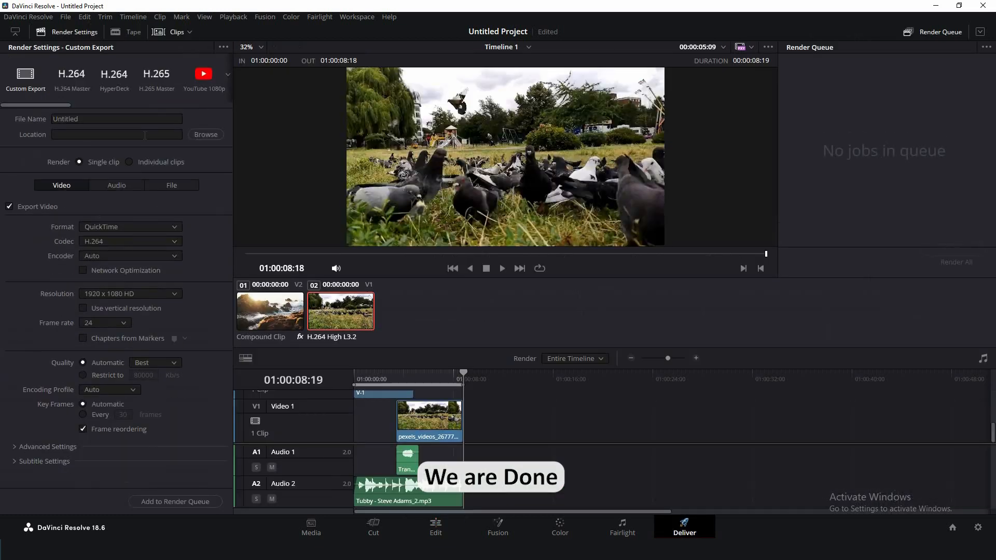